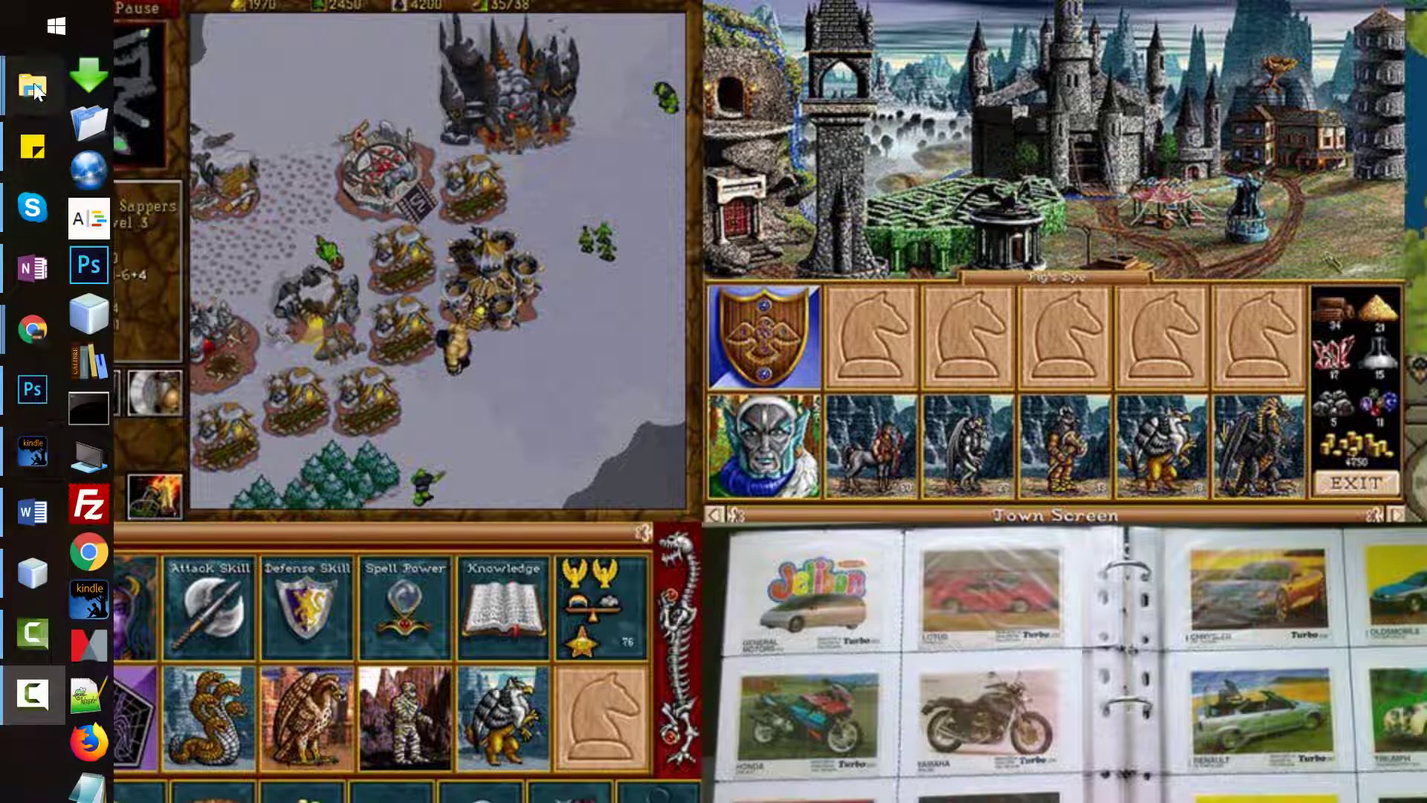
Review the twelve downloaded bing.com wallpapers by selecting and deselecting them.
{"action": "left_click", "coordinate": [205, 313]}
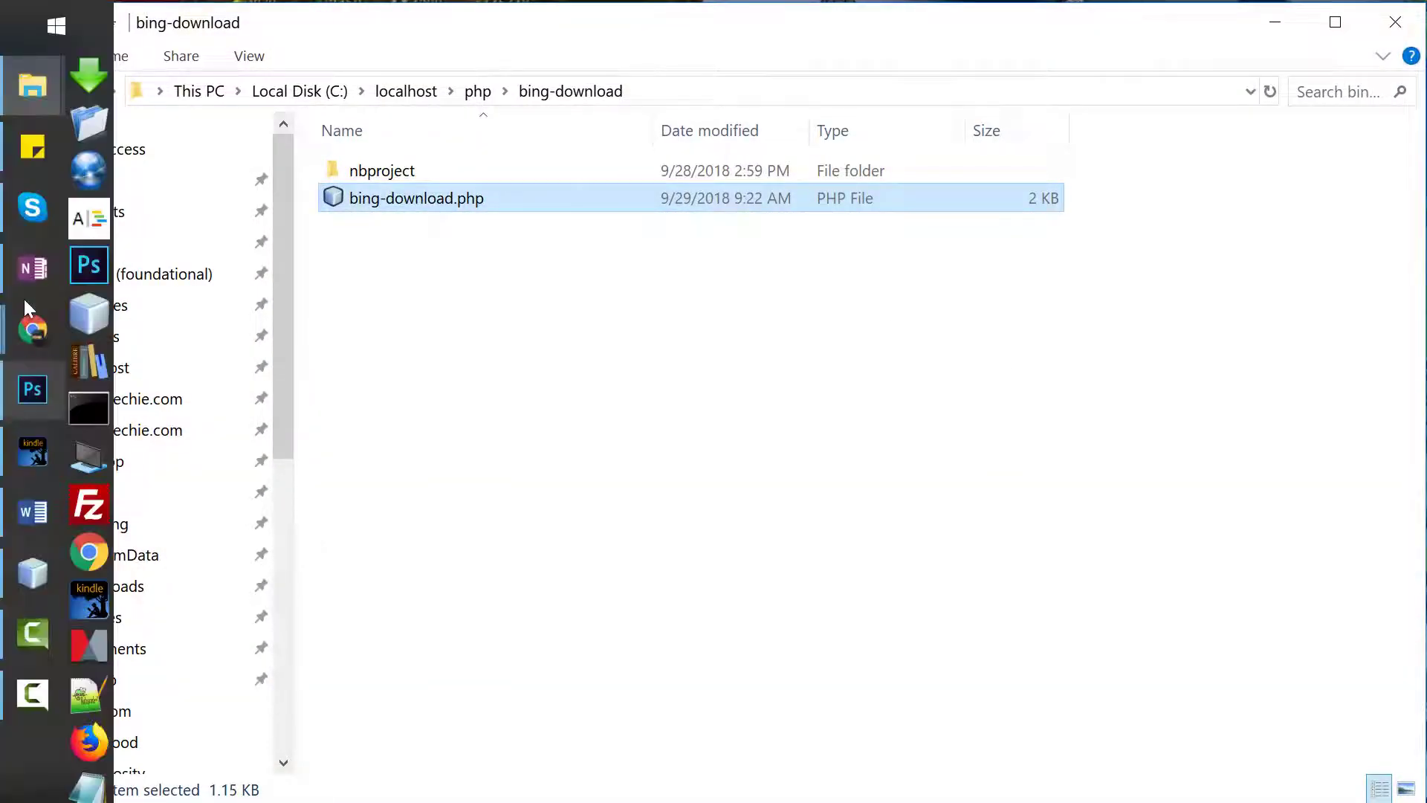
{"action": "mouse_move", "coordinate": [32, 86]}
{"action": "left_click", "coordinate": [316, 516]}
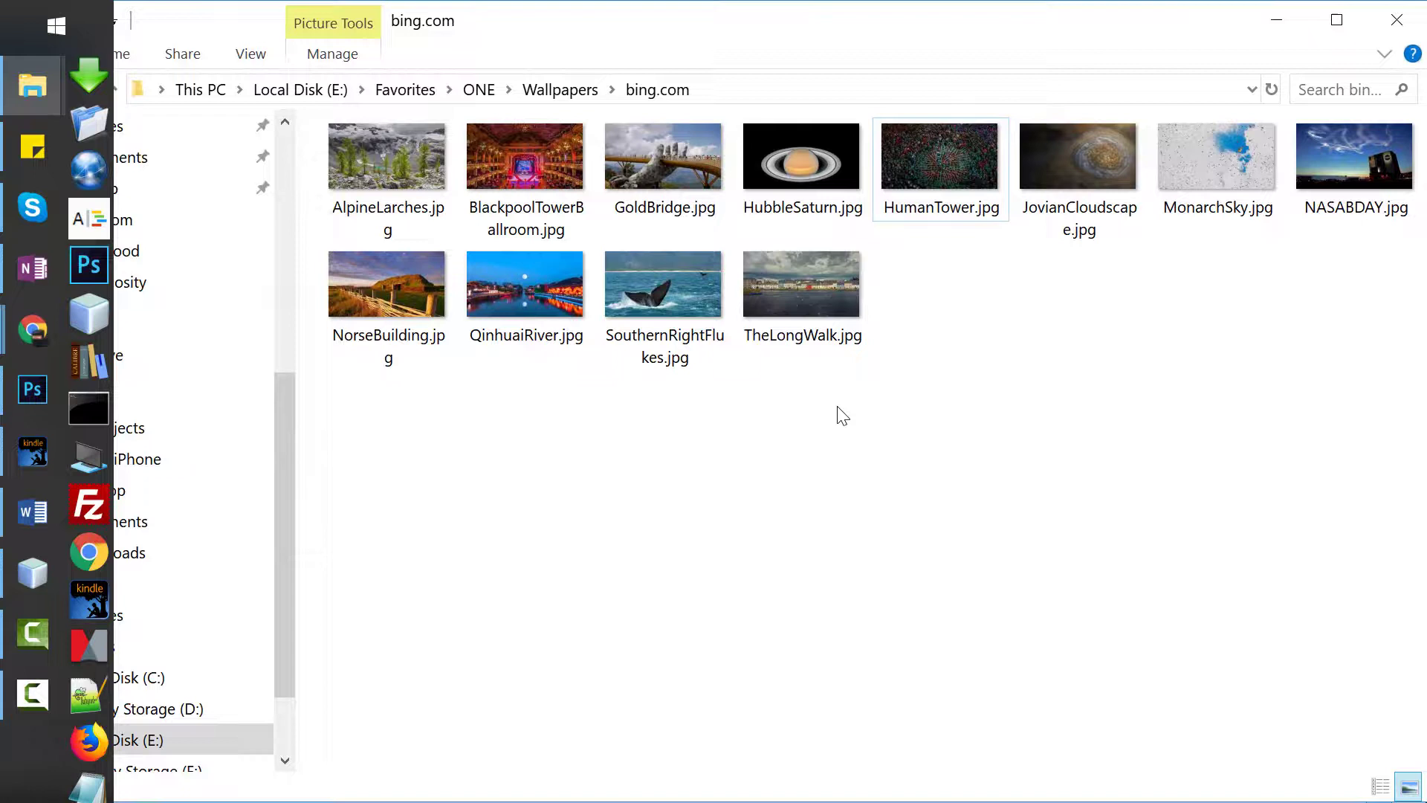
{"action": "left_click", "coordinate": [981, 310]}
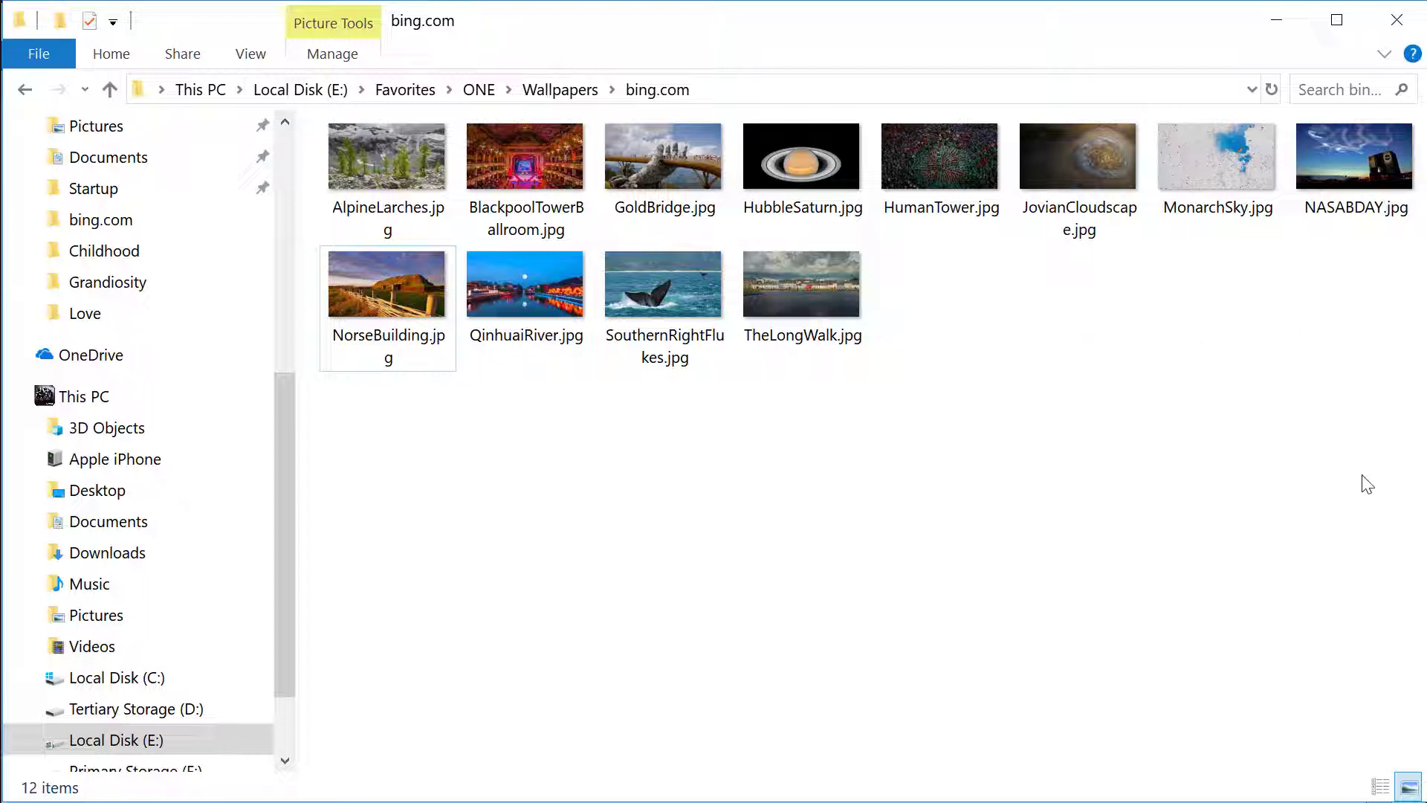
{"action": "left_click_drag", "start_coordinate": [1370, 487], "coordinate": [315, 118]}
{"action": "left_click", "coordinate": [1149, 438]}
Check the wallpapers folder path, then minimize the bing.com wallpapers window.
{"action": "left_click", "coordinate": [746, 91]}
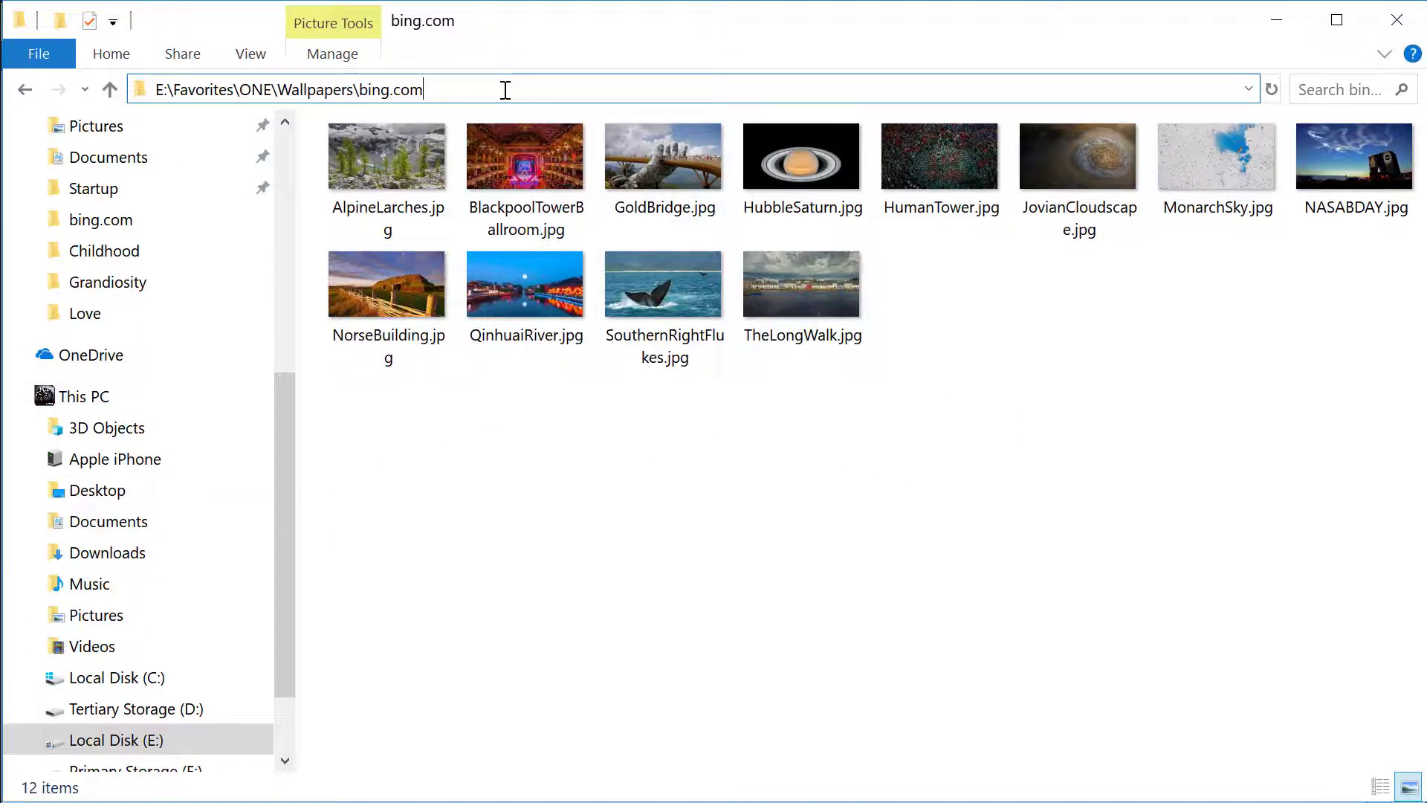
{"action": "left_click", "coordinate": [1002, 326]}
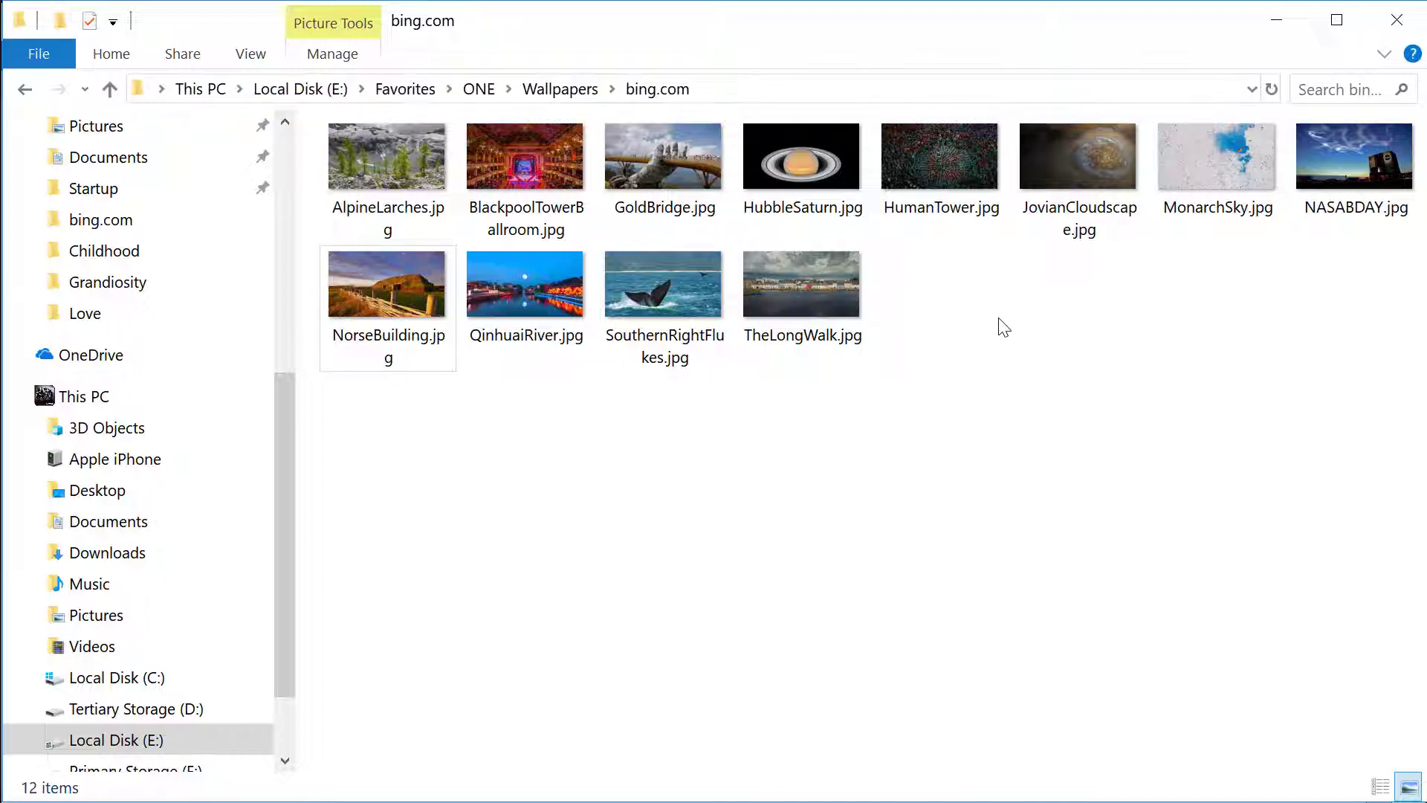
{"action": "left_click", "coordinate": [1289, 29]}
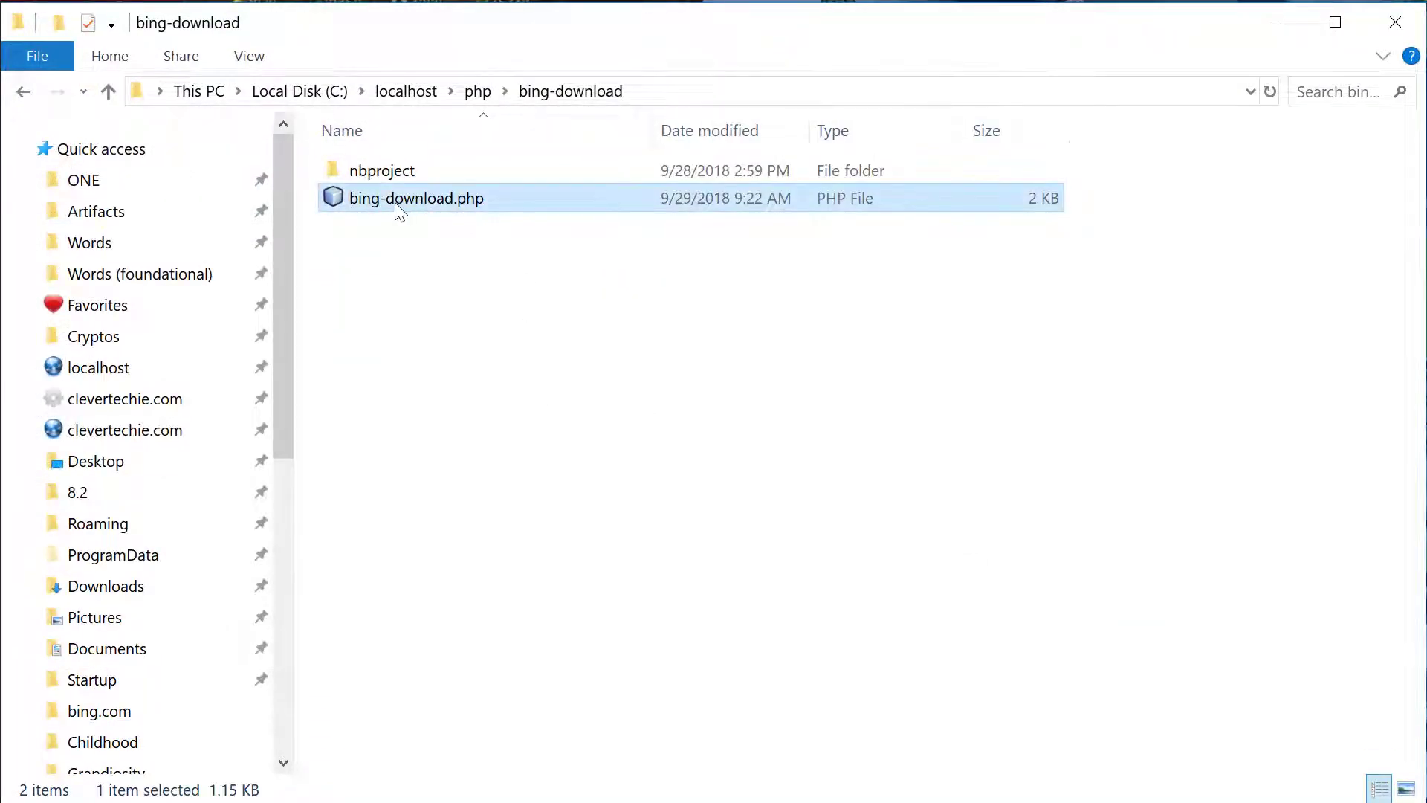
{"action": "mouse_move", "coordinate": [417, 199]}
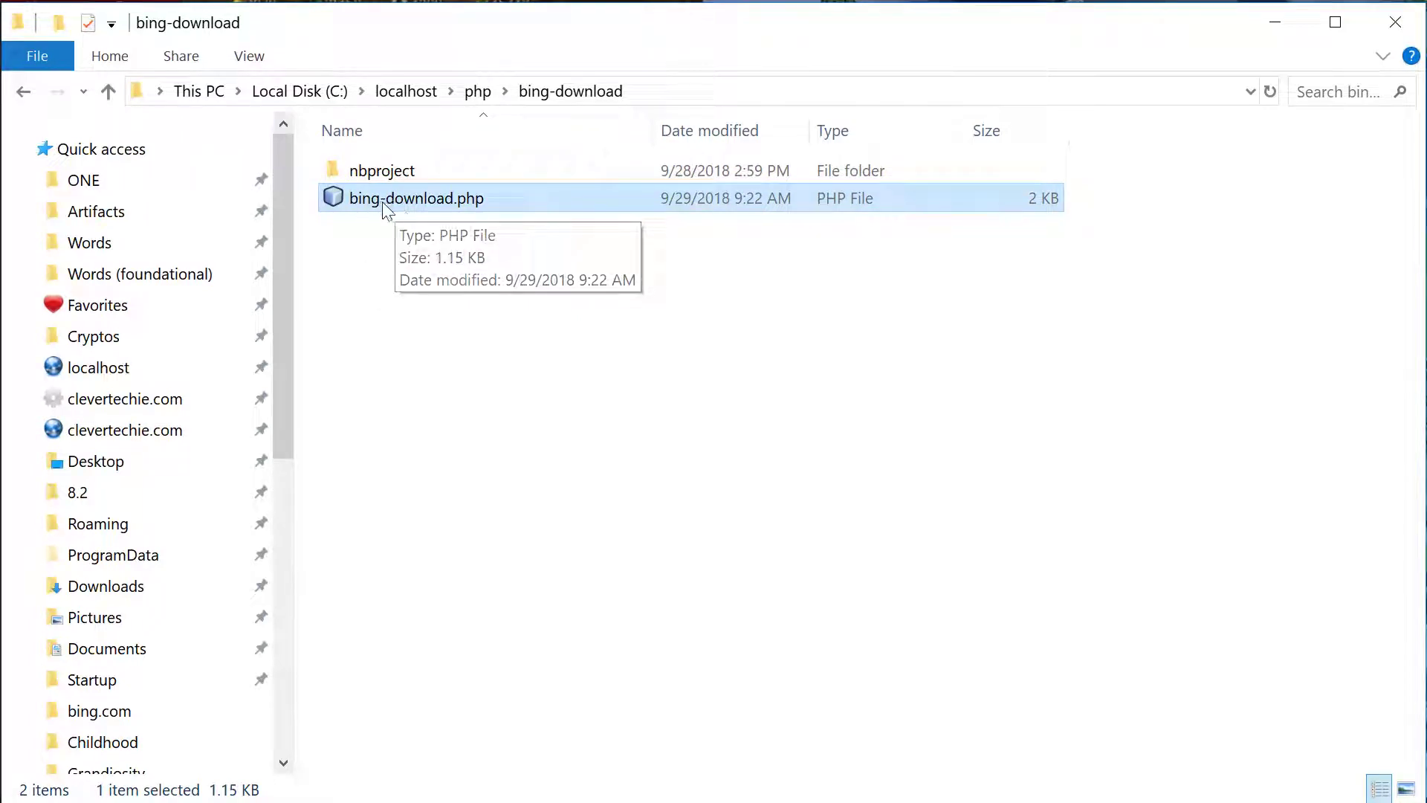
Open bing-download.php in NetBeans IDE 8.2 with the editor maximized.
{"action": "right_click", "coordinate": [385, 204]}
{"action": "left_click", "coordinate": [484, 229]}
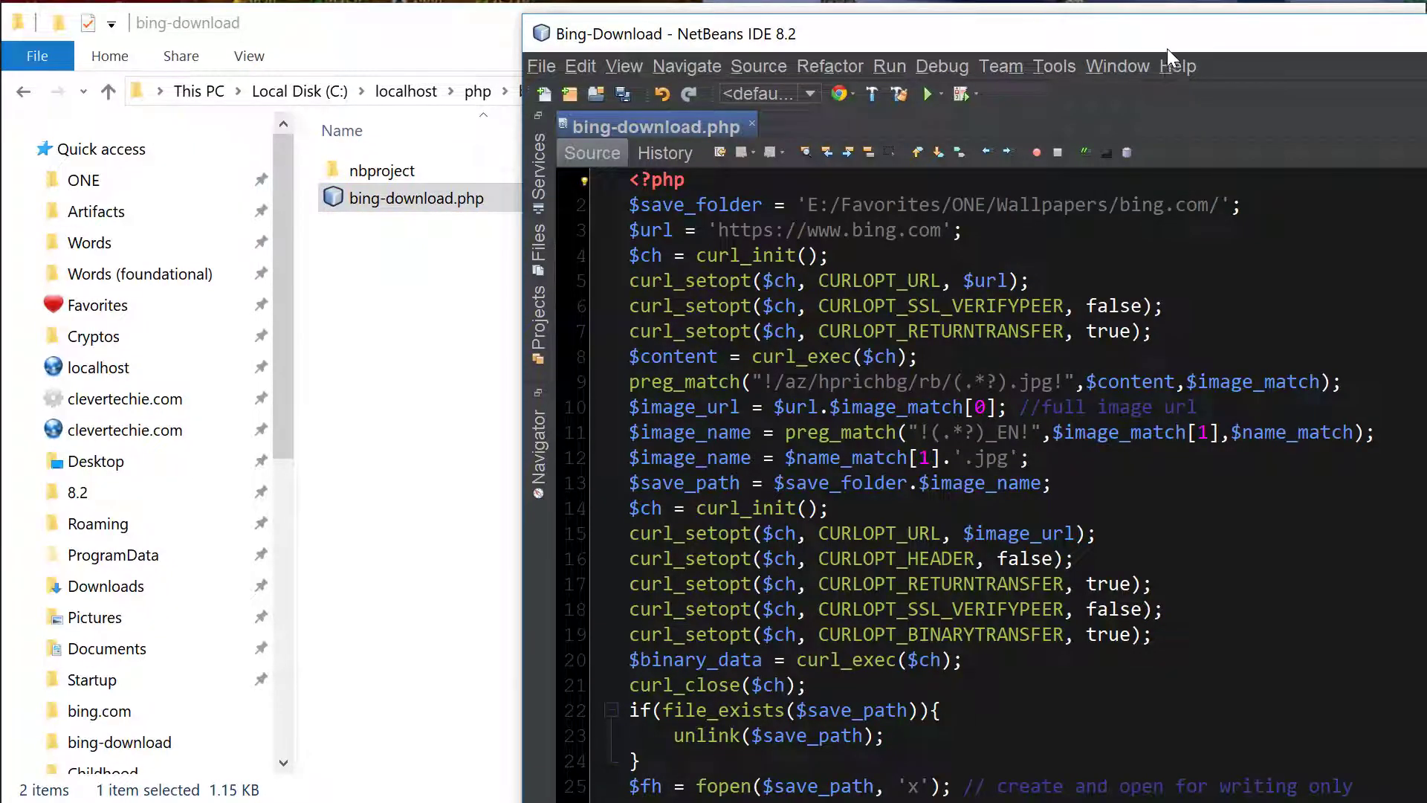
{"action": "double_click", "coordinate": [1167, 38]}
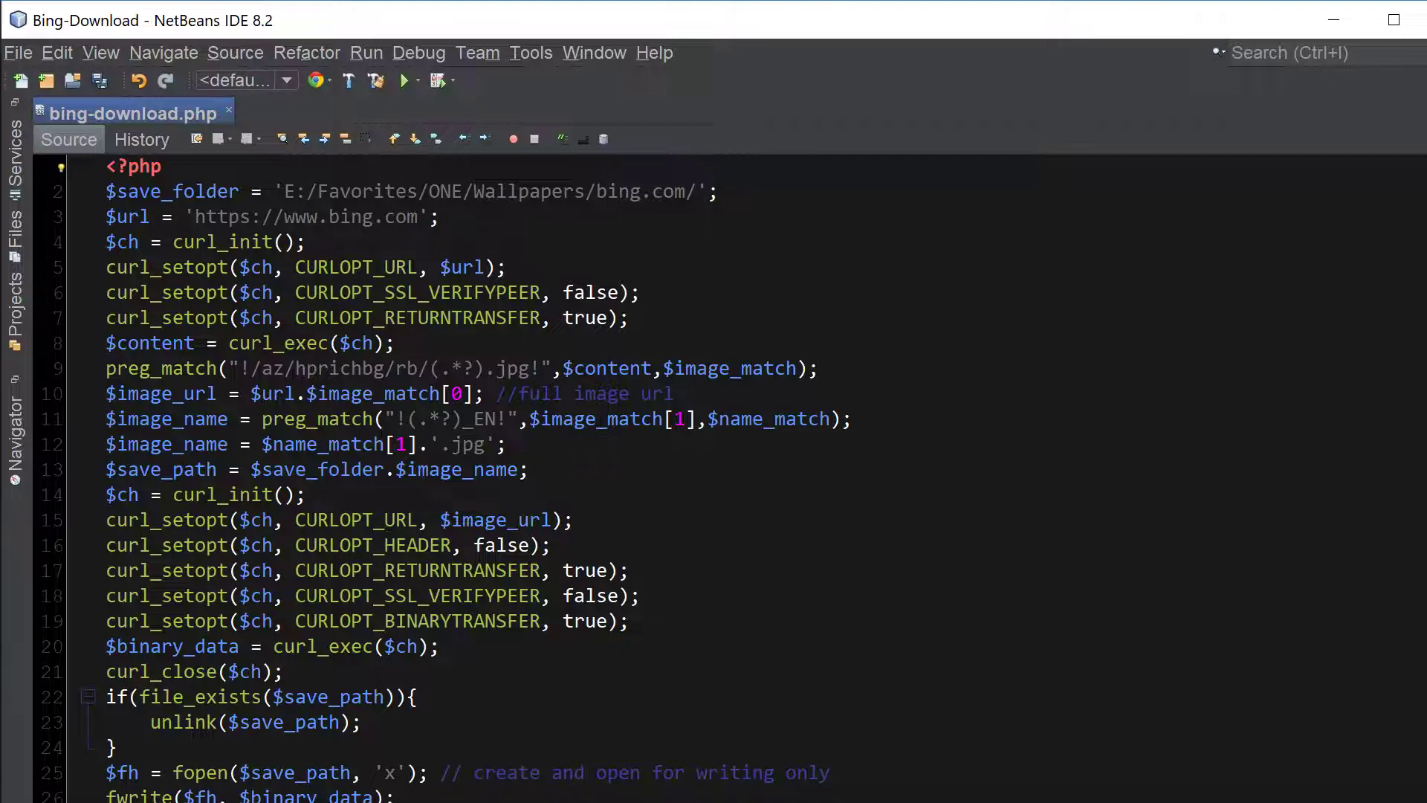
{"action": "scroll", "coordinate": [766, 533], "scroll_direction": "down", "scroll_amount": 2}
{"action": "scroll", "coordinate": [766, 533], "scroll_direction": "up", "scroll_amount": 2}
{"action": "scroll", "coordinate": [1326, 499], "scroll_direction": "down", "scroll_amount": 1}
{"action": "scroll", "coordinate": [1327, 498], "scroll_direction": "down", "scroll_amount": 1}
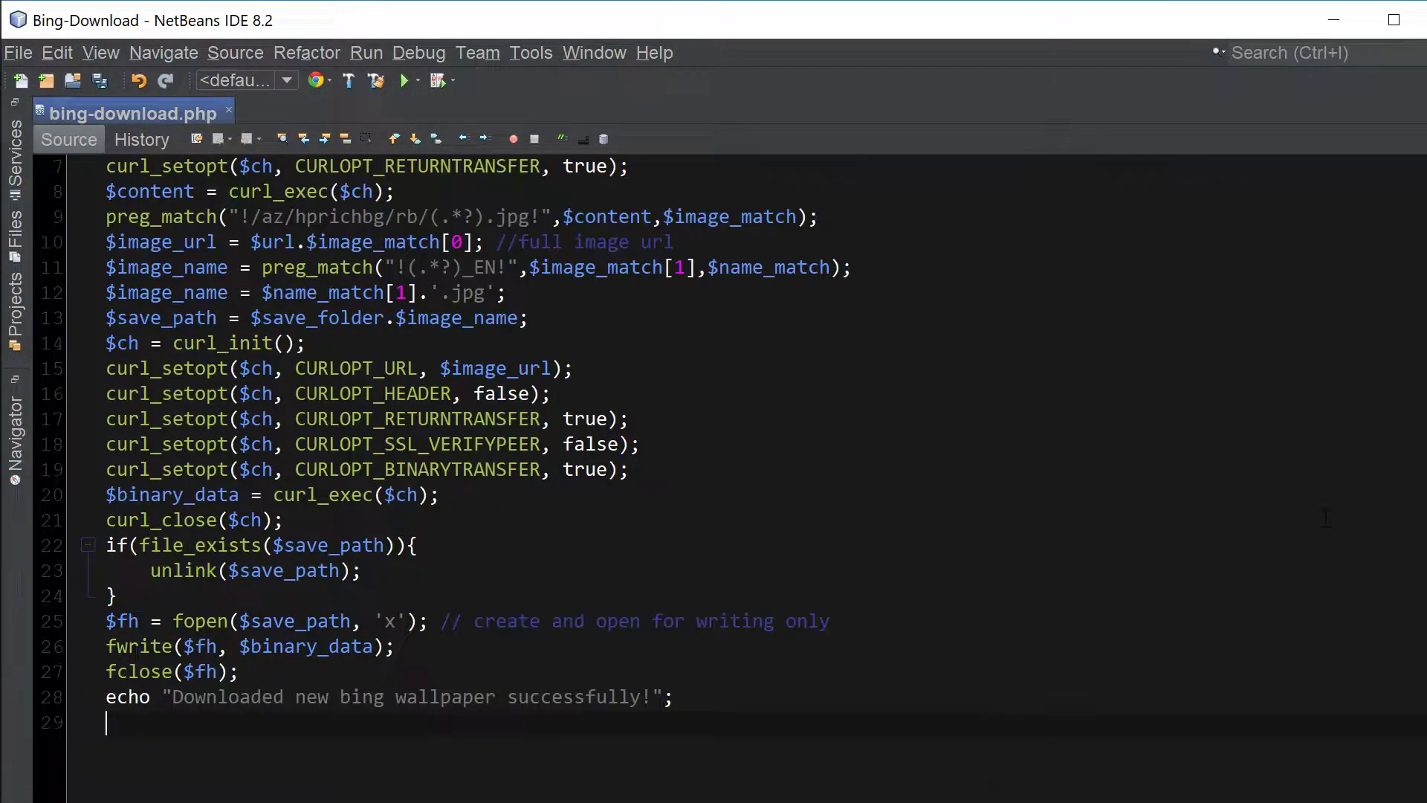
{"action": "scroll", "coordinate": [1326, 498], "scroll_direction": "up", "scroll_amount": 1}
{"action": "scroll", "coordinate": [1327, 498], "scroll_direction": "up", "scroll_amount": 1}
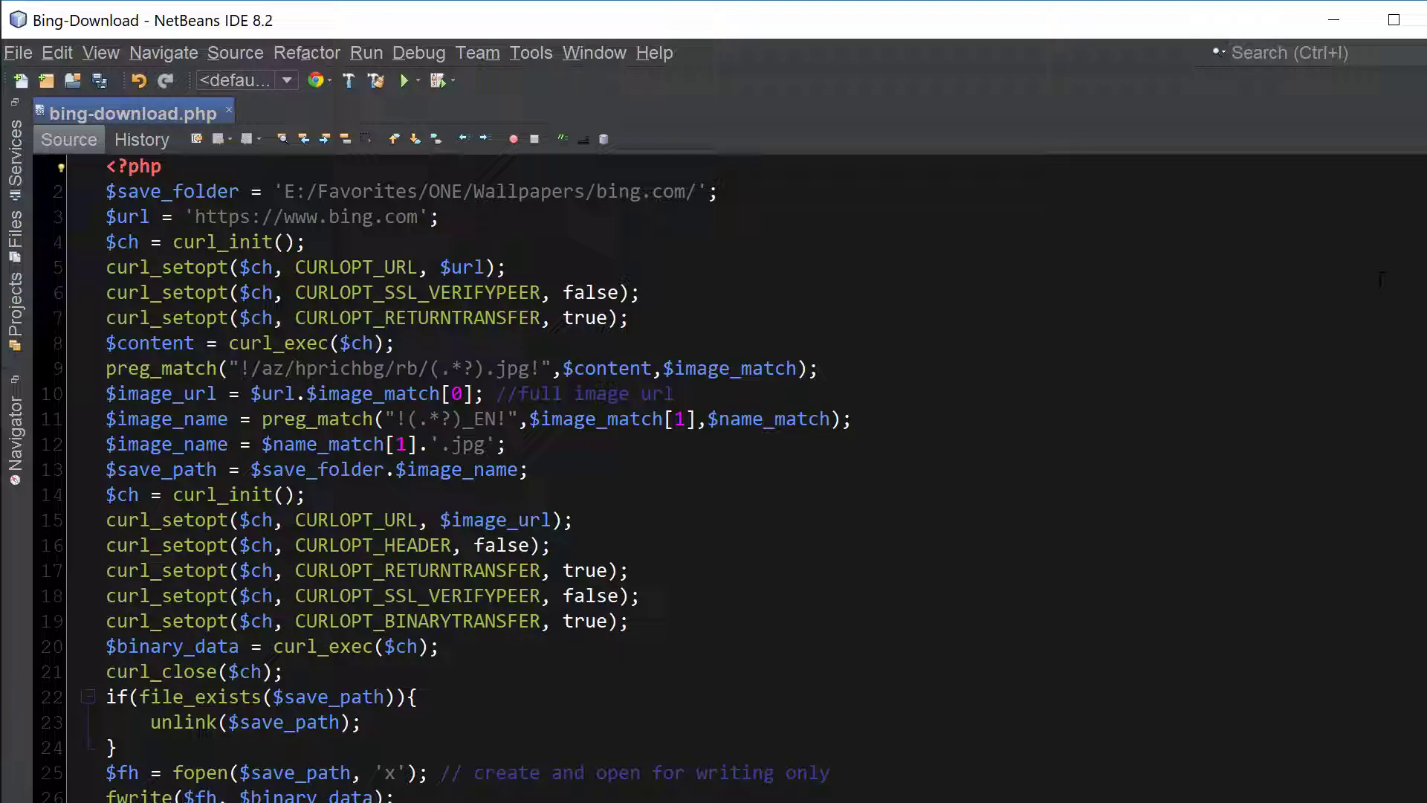
Minimize NetBeans and check the bing-download folder path in the address bar.
{"action": "left_click", "coordinate": [1333, 20]}
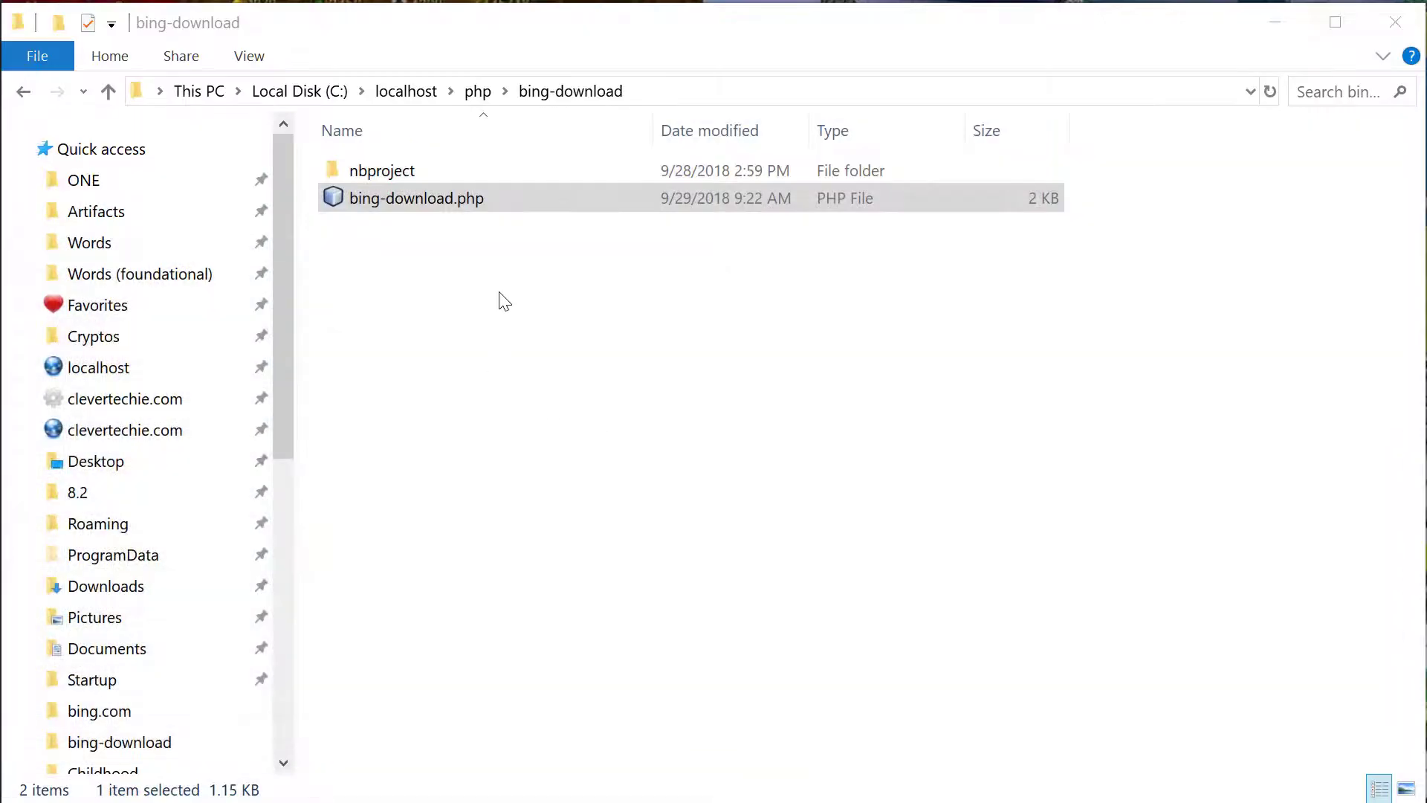
{"action": "left_click", "coordinate": [486, 259]}
{"action": "left_click", "coordinate": [680, 97]}
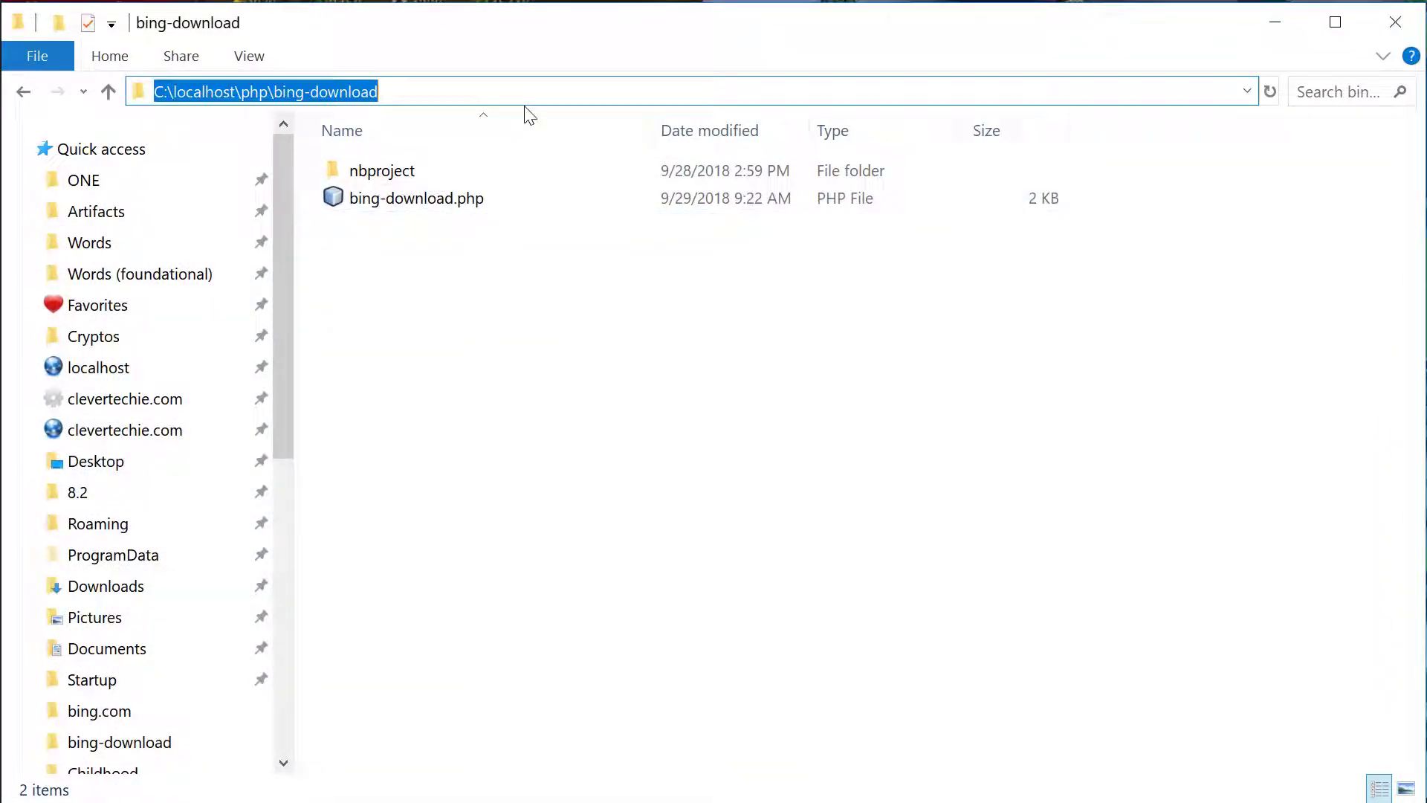
{"action": "left_click", "coordinate": [376, 274]}
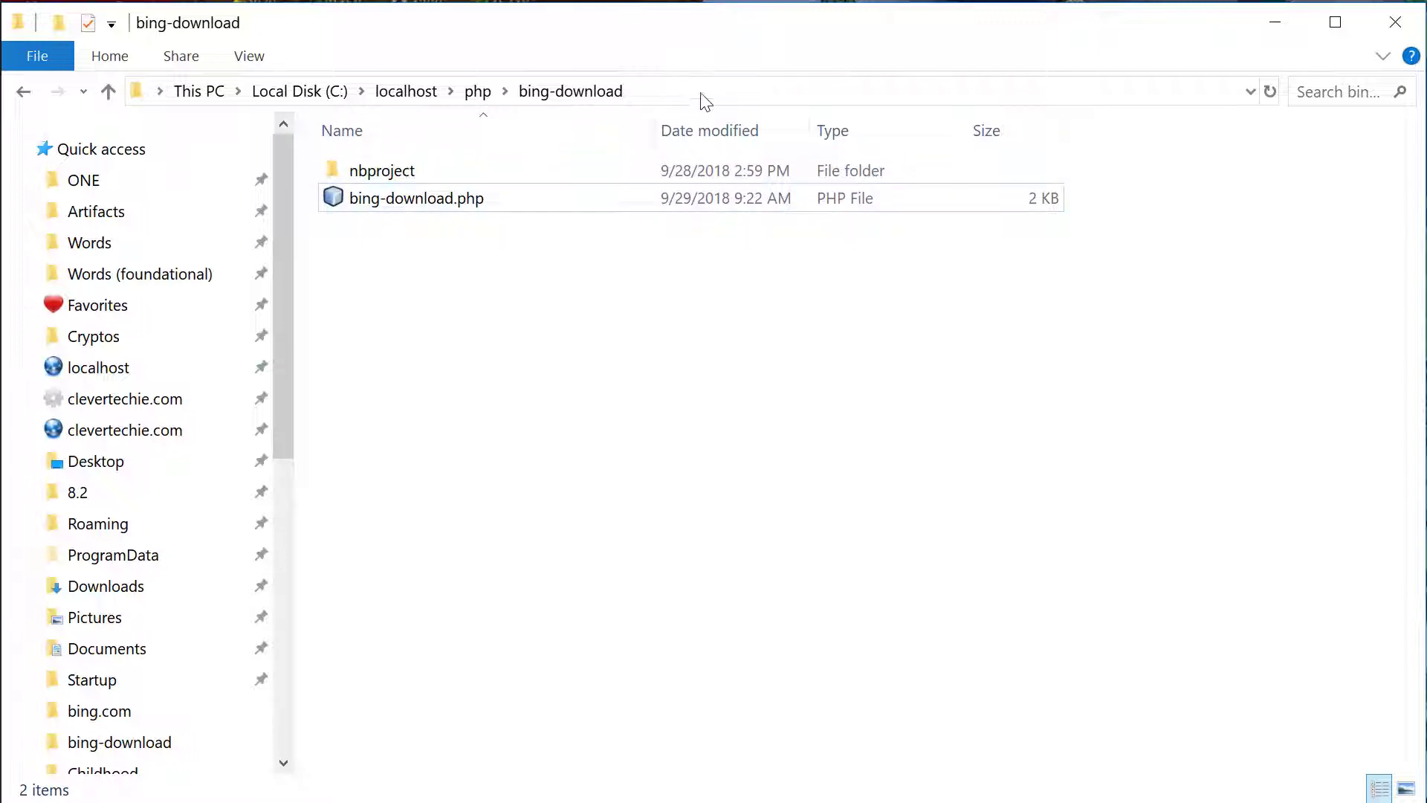
{"action": "left_click", "coordinate": [666, 101]}
{"action": "left_click", "coordinate": [362, 243]}
Copy the full path of bing-download.php.
{"action": "left_click", "coordinate": [393, 209]}
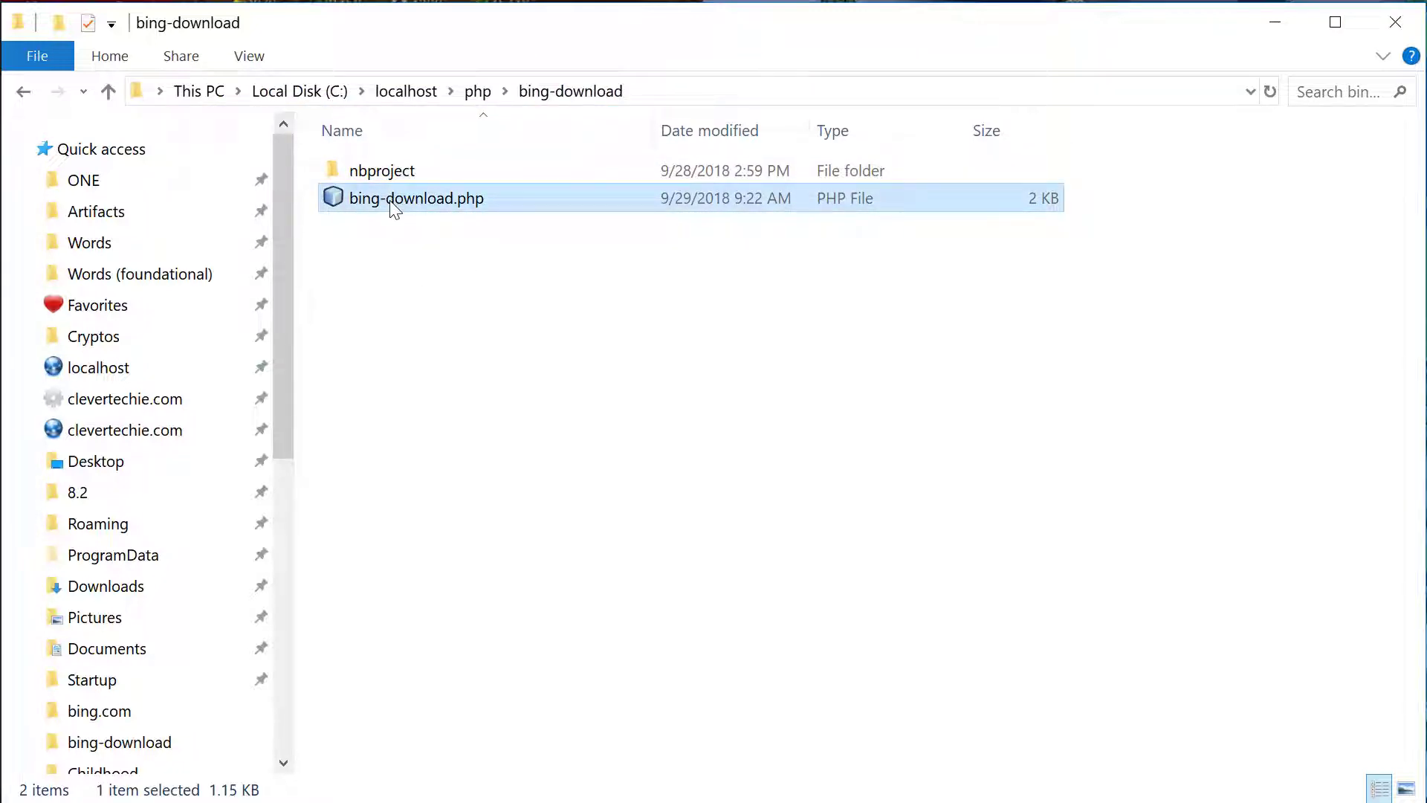
{"action": "right_click", "coordinate": [390, 200]}
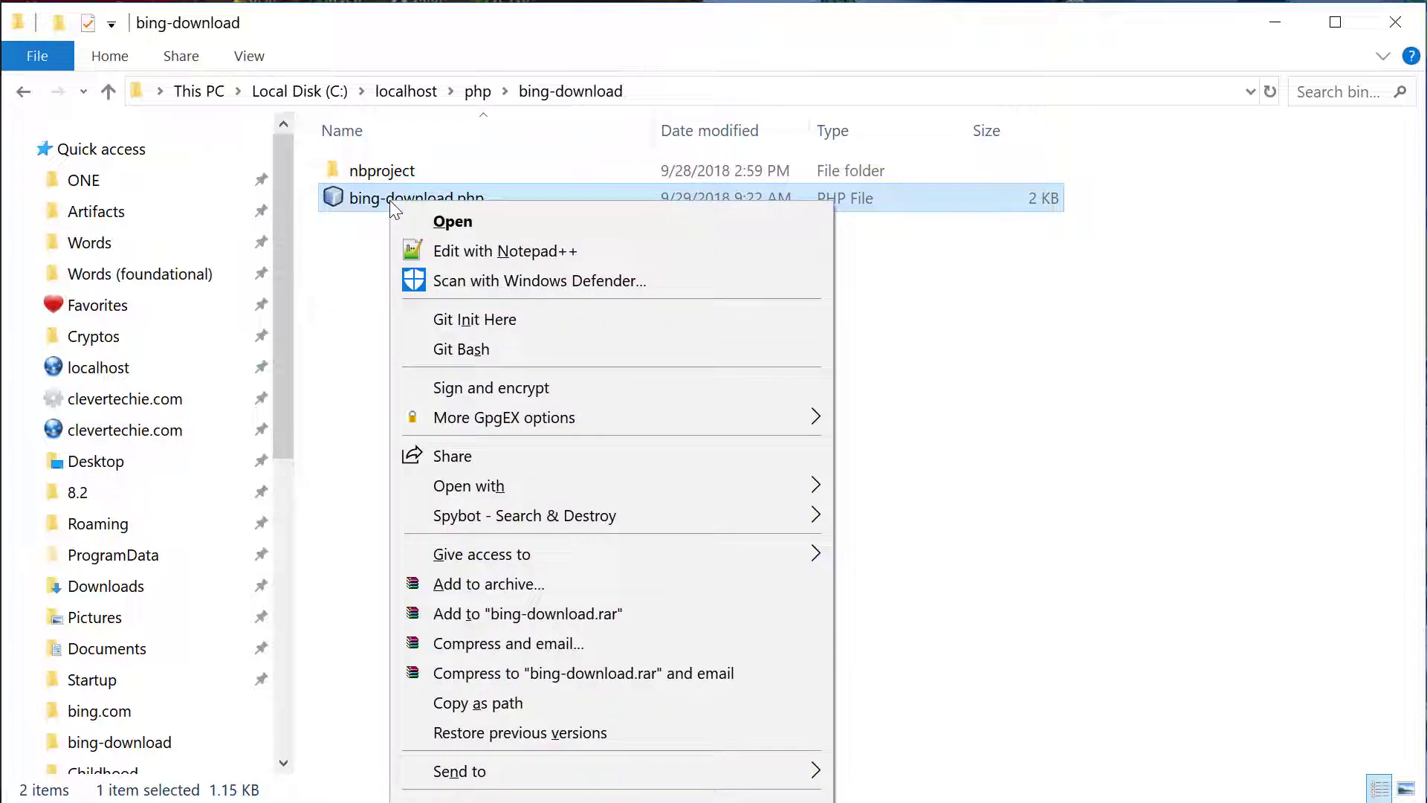
{"action": "left_click", "coordinate": [487, 711]}
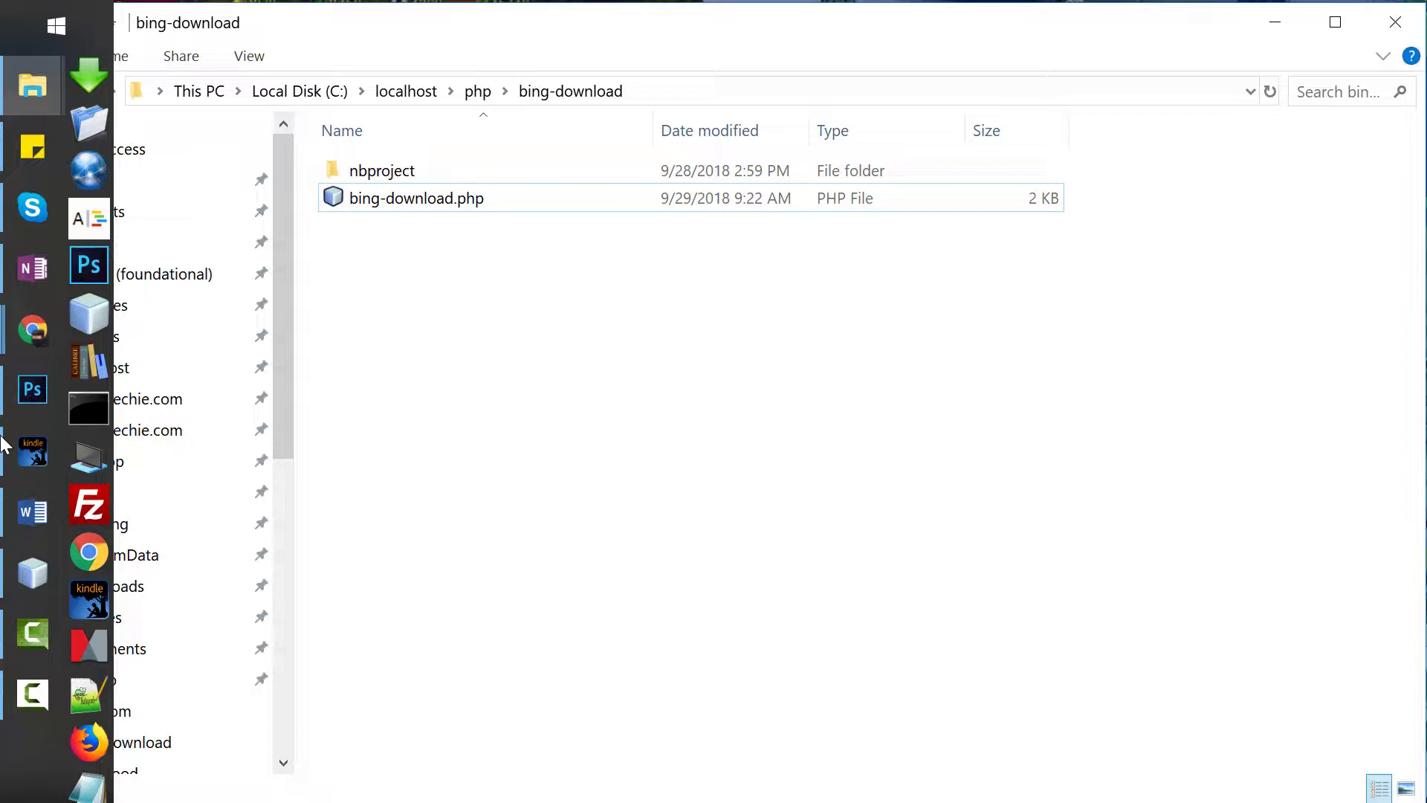
Create a folder named bat inside localhost and open it.
{"action": "left_click", "coordinate": [41, 88]}
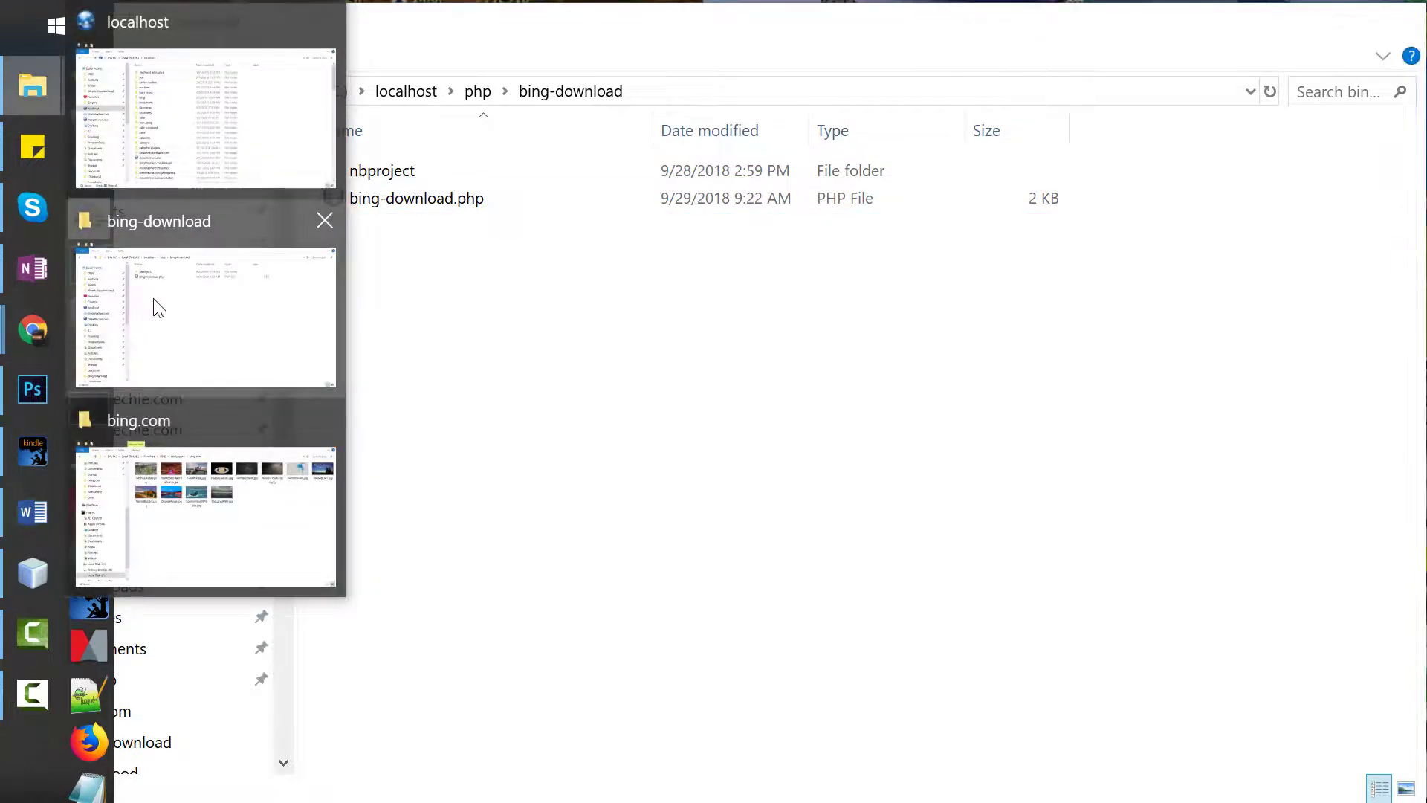
{"action": "left_click", "coordinate": [173, 98]}
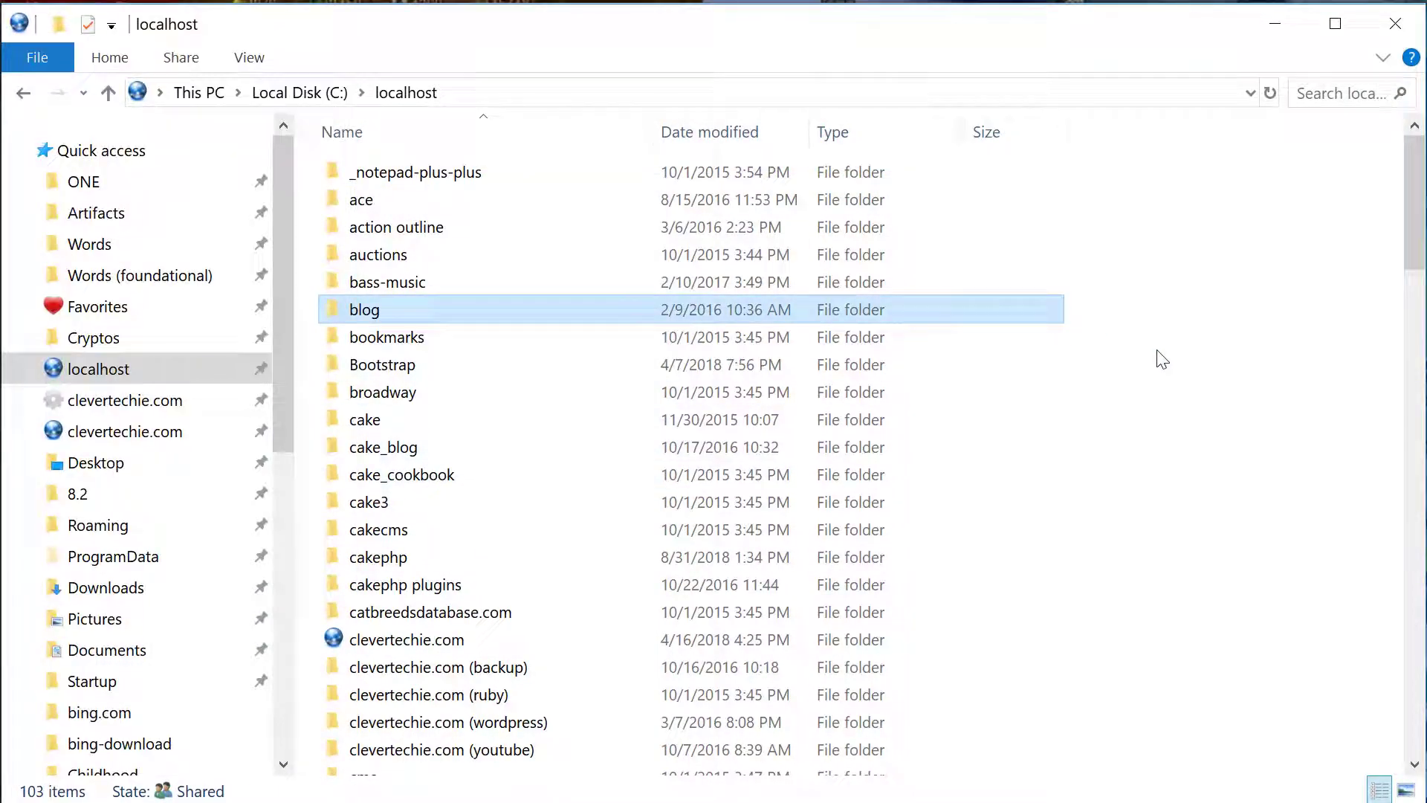
{"action": "key", "text": "ctrl+shift+n"}
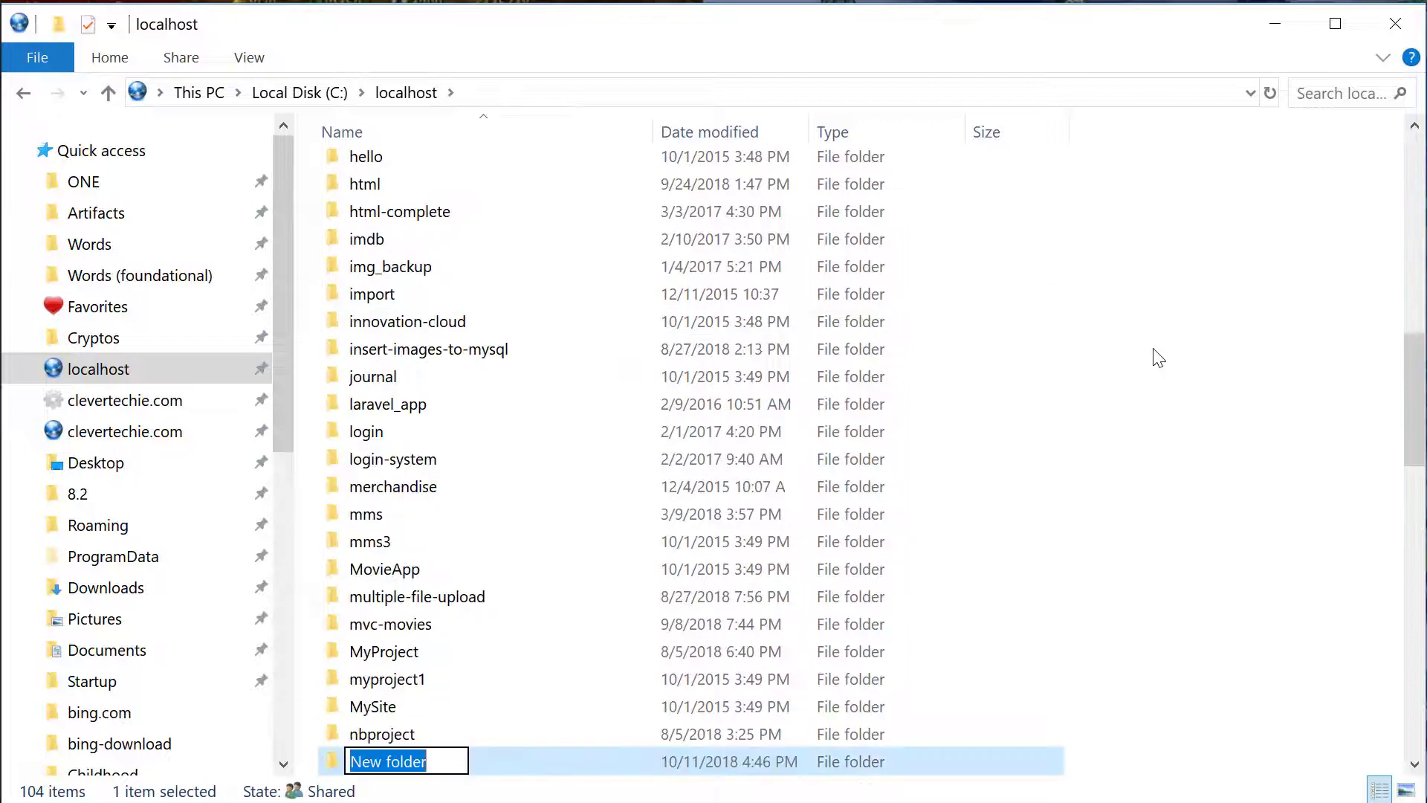
{"action": "type", "text": "bat"}
{"action": "key", "text": "Return"}
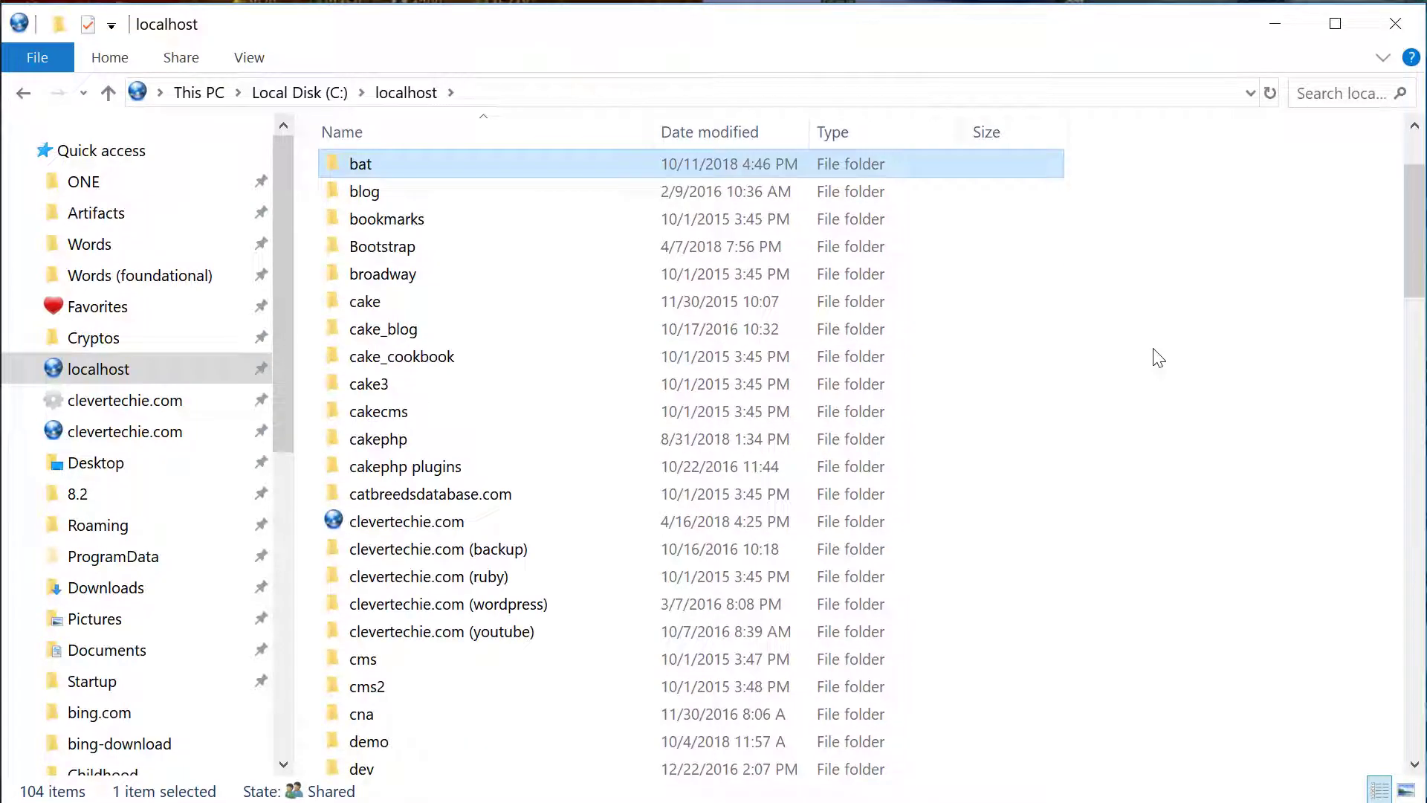
{"action": "key", "text": "Return"}
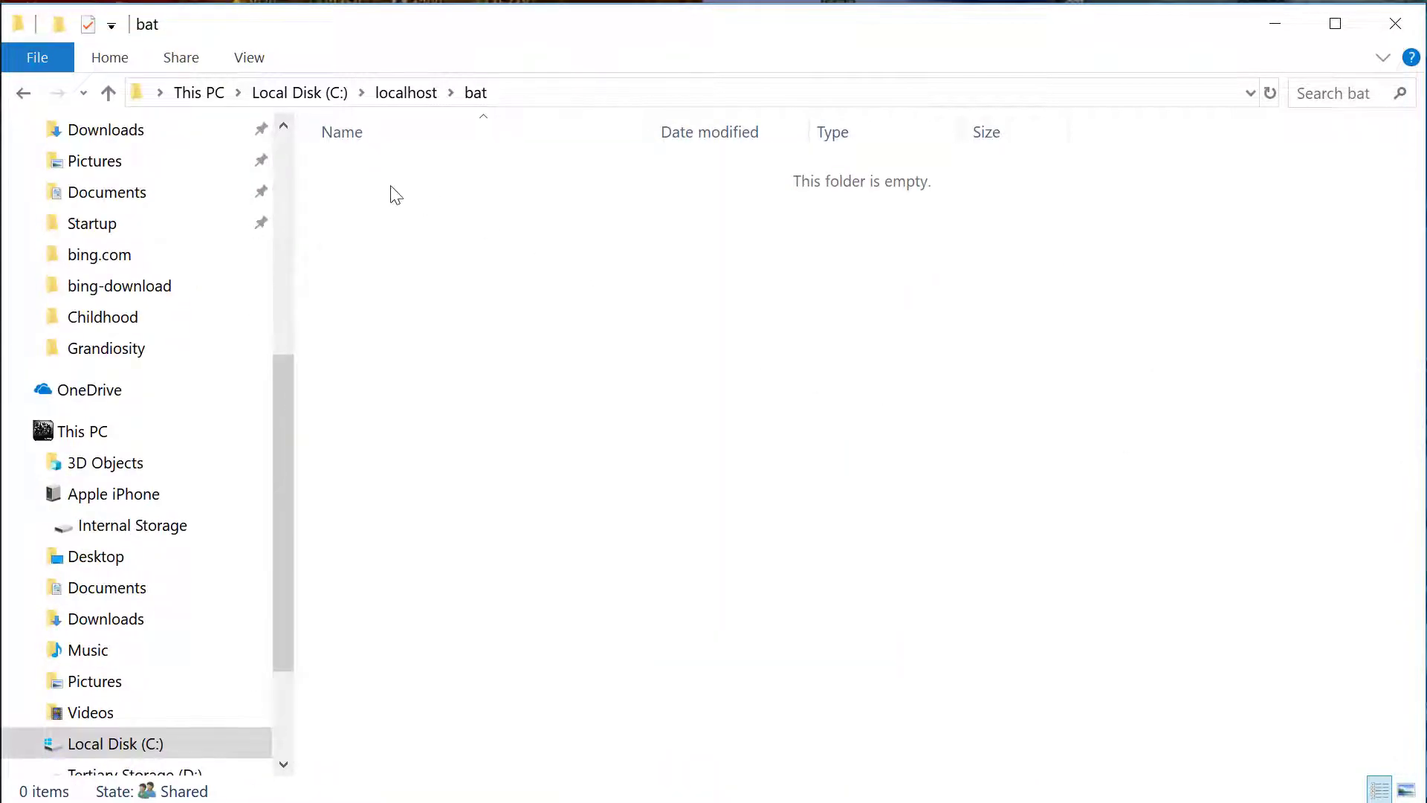
Create a new text document in the bat folder.
{"action": "right_click", "coordinate": [344, 181]}
{"action": "mouse_move", "coordinate": [490, 584]}
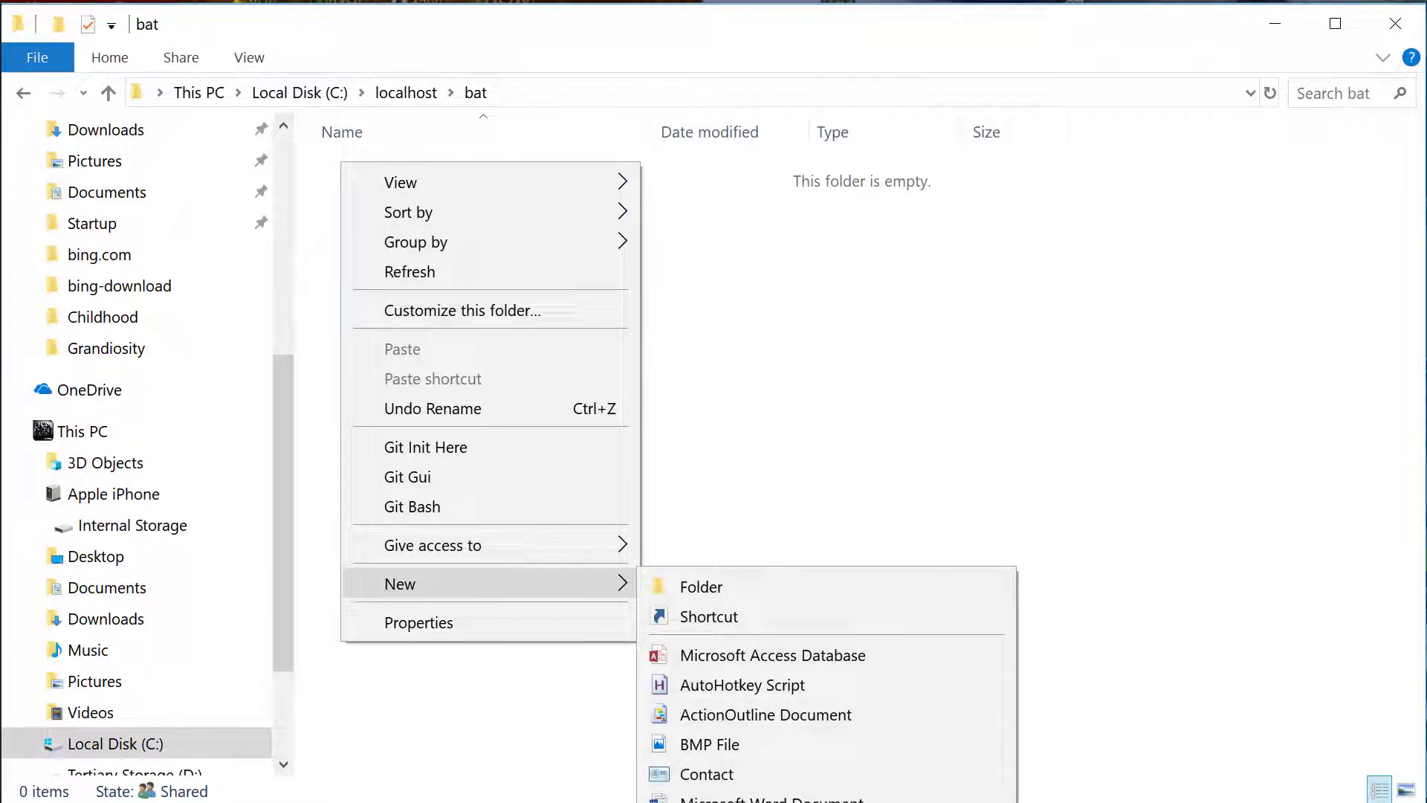
{"action": "left_click", "coordinate": [734, 327]}
{"action": "right_click", "coordinate": [354, 182]}
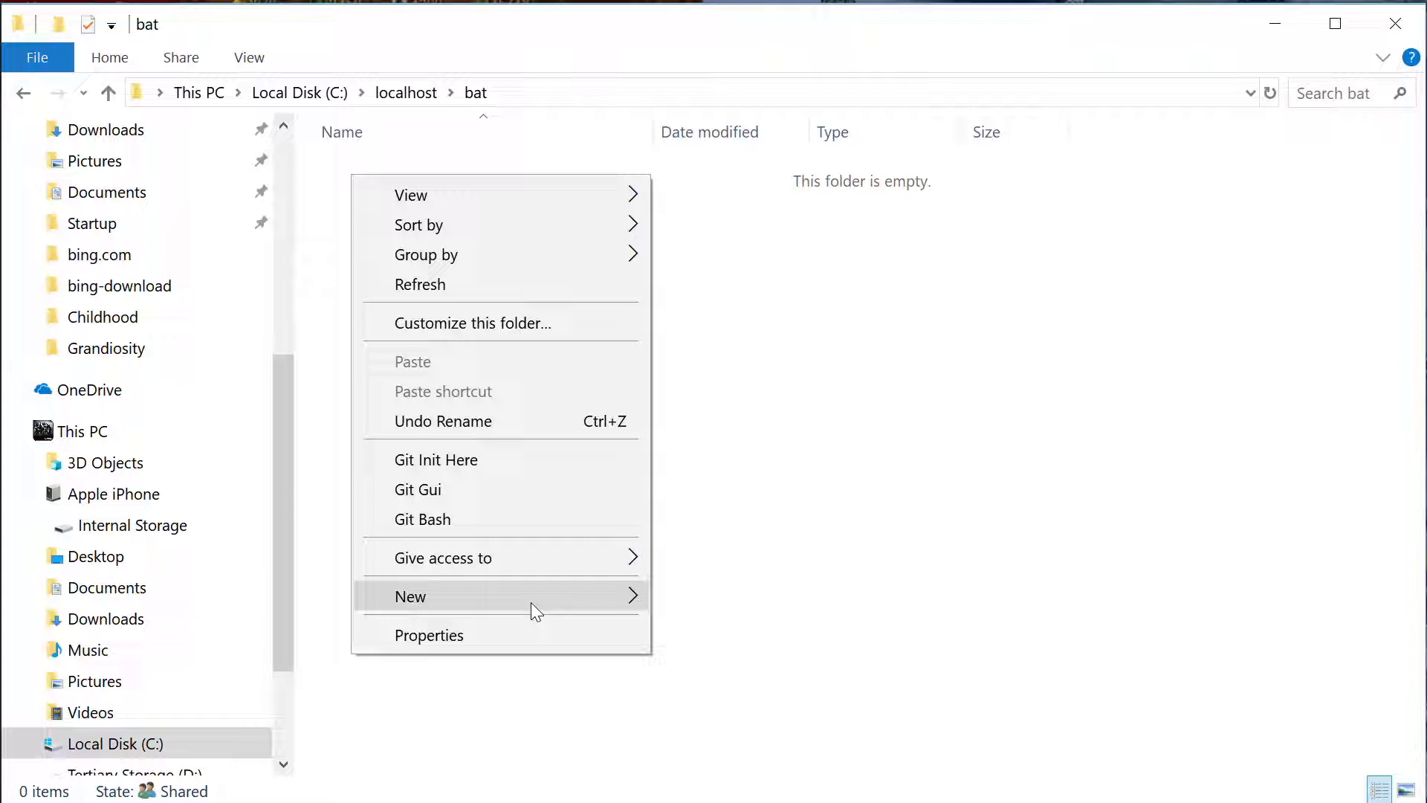
{"action": "mouse_move", "coordinate": [491, 597]}
{"action": "left_click", "coordinate": [781, 801]}
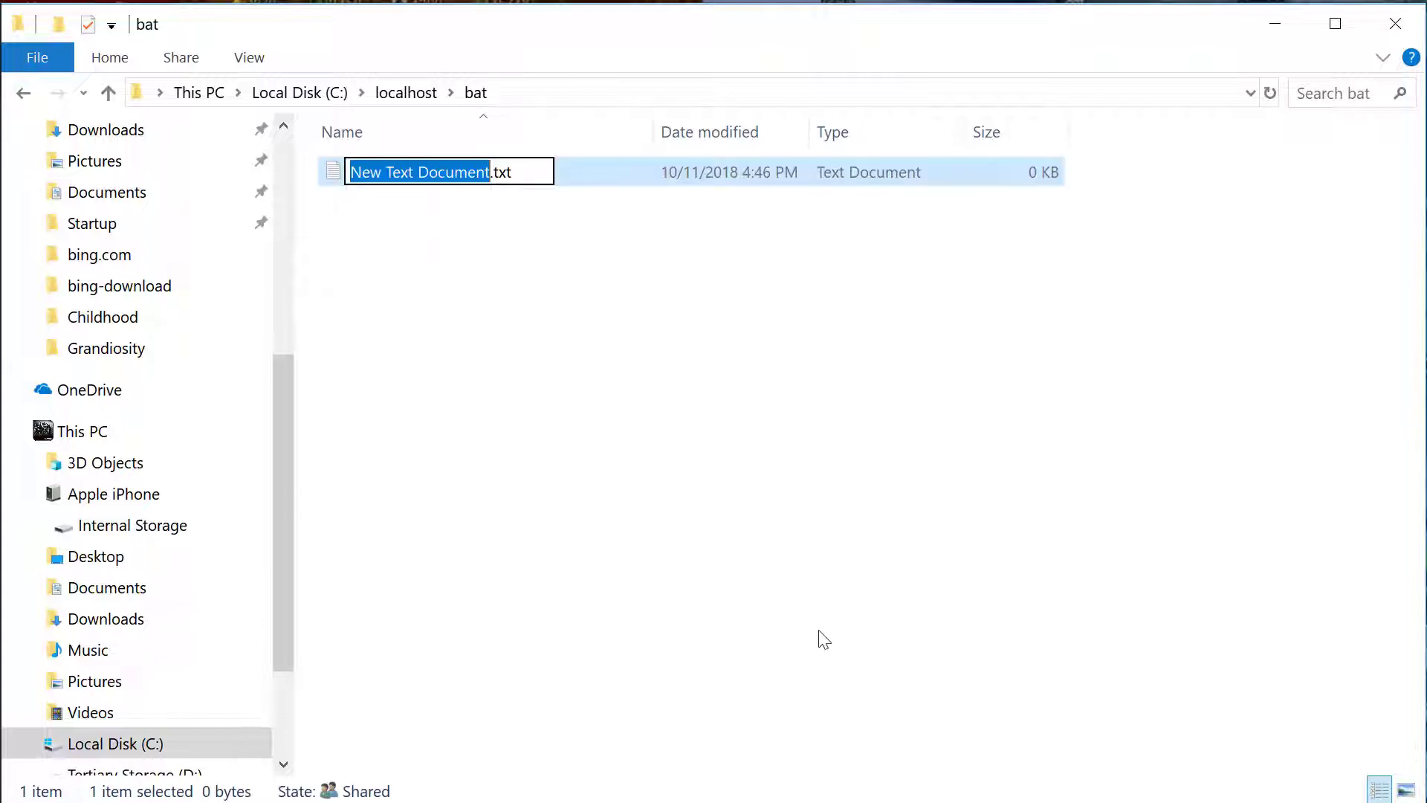
Rename the new file to bing-download.bat, accepting the extension change.
{"action": "key", "text": "ctrl+a"}
{"action": "type", "text": "bing"}
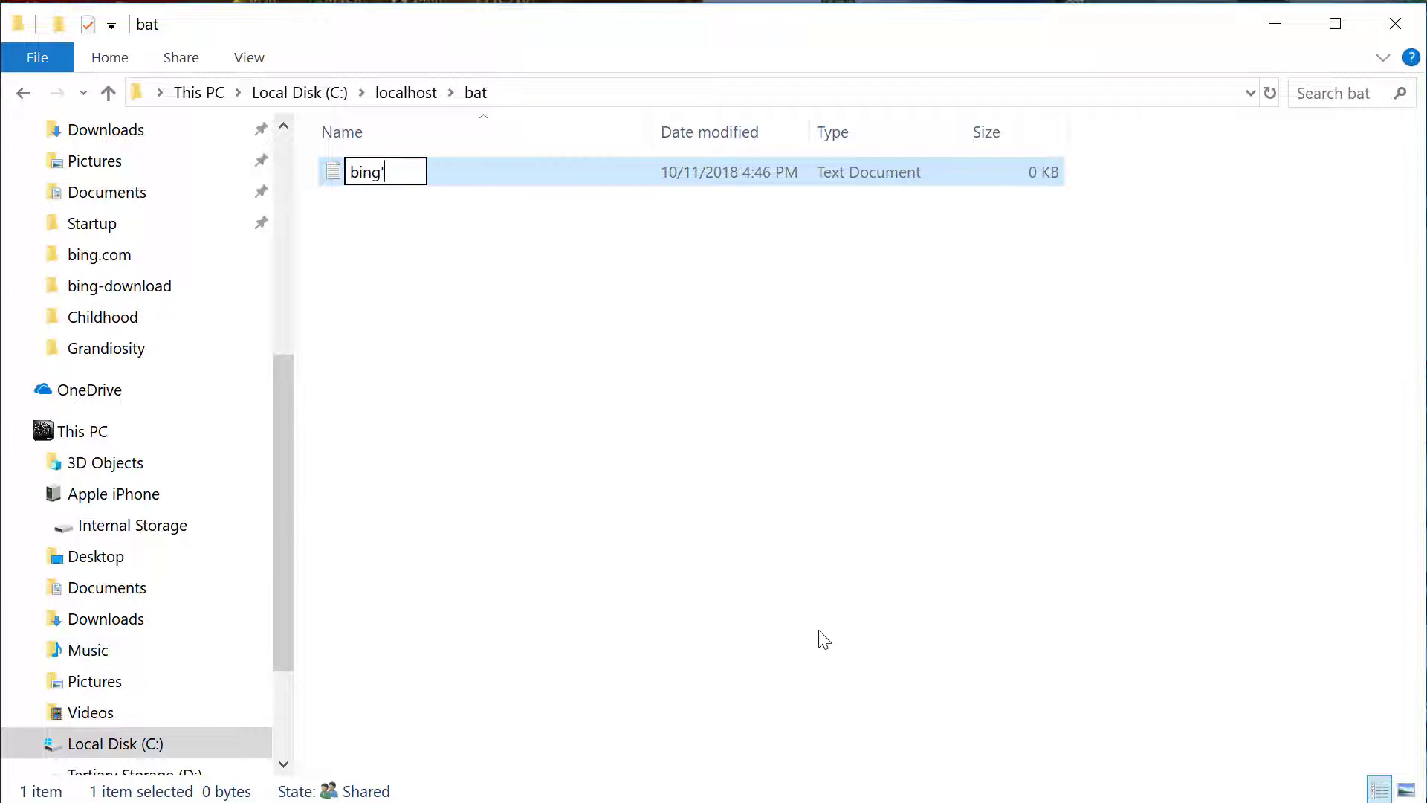
{"action": "type", "text": ".d"}
{"action": "key", "text": "BackSpace"}
{"action": "key", "text": "BackSpace"}
{"action": "type", "text": "-d"}
{"action": "type", "text": "ownload."}
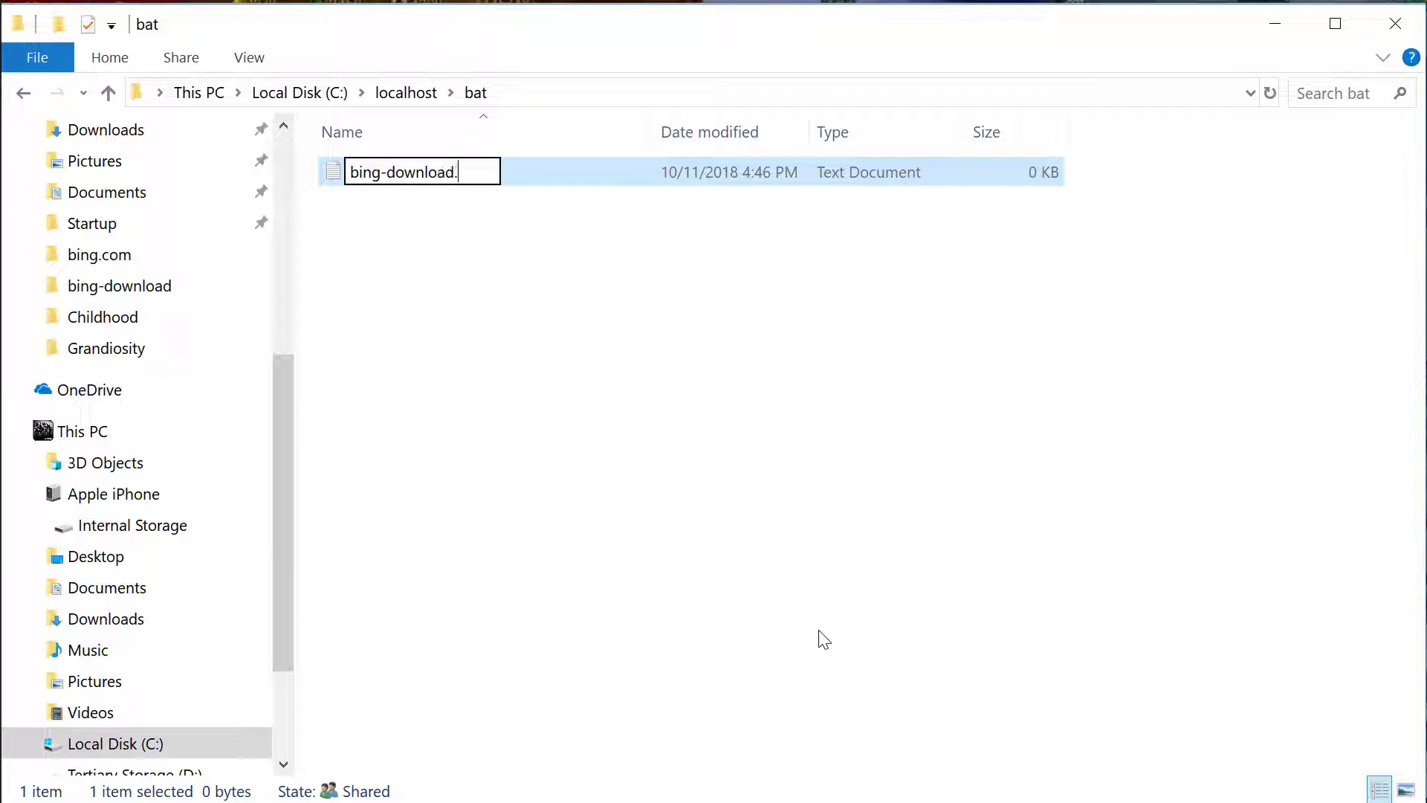
{"action": "type", "text": "bat"}
{"action": "key", "text": "Return"}
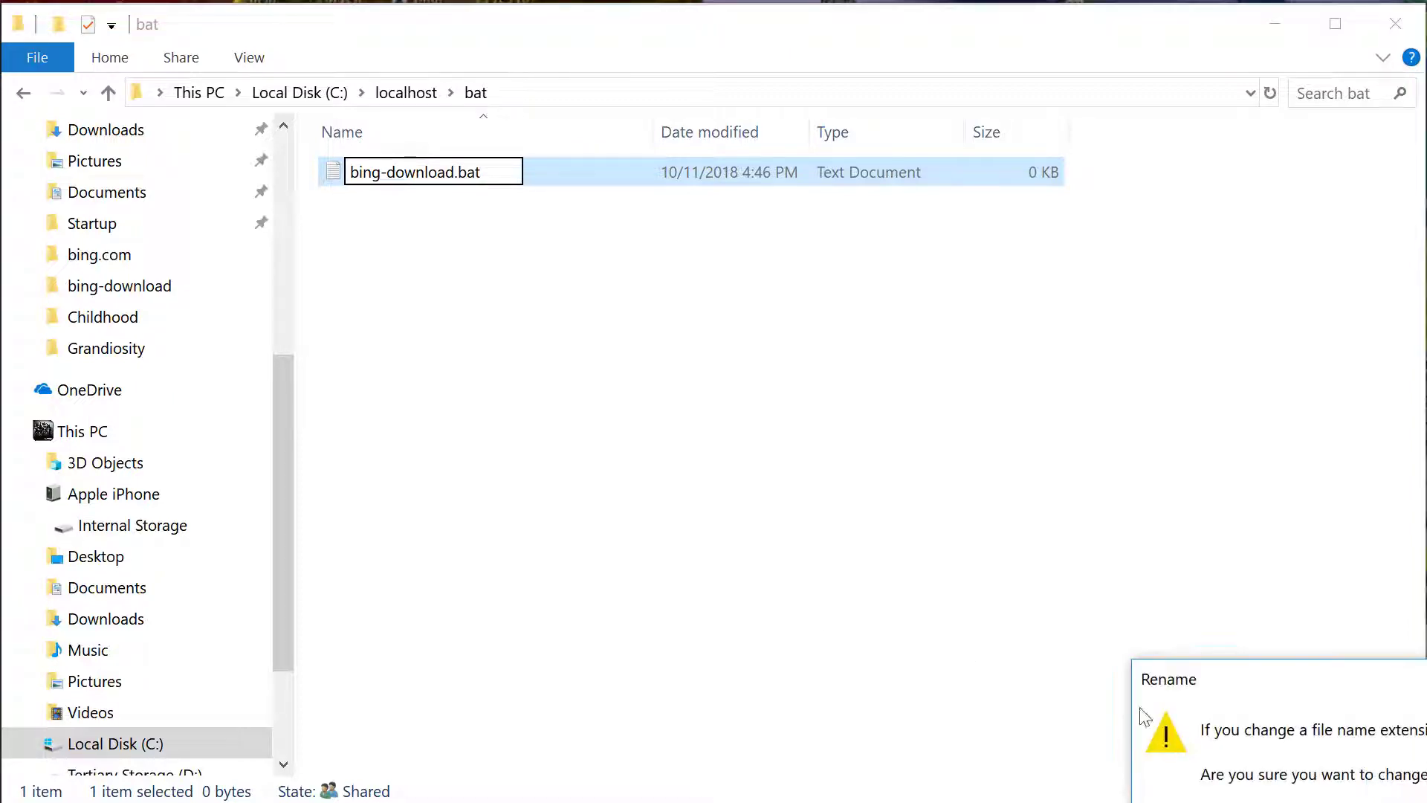
{"action": "key", "text": "Return"}
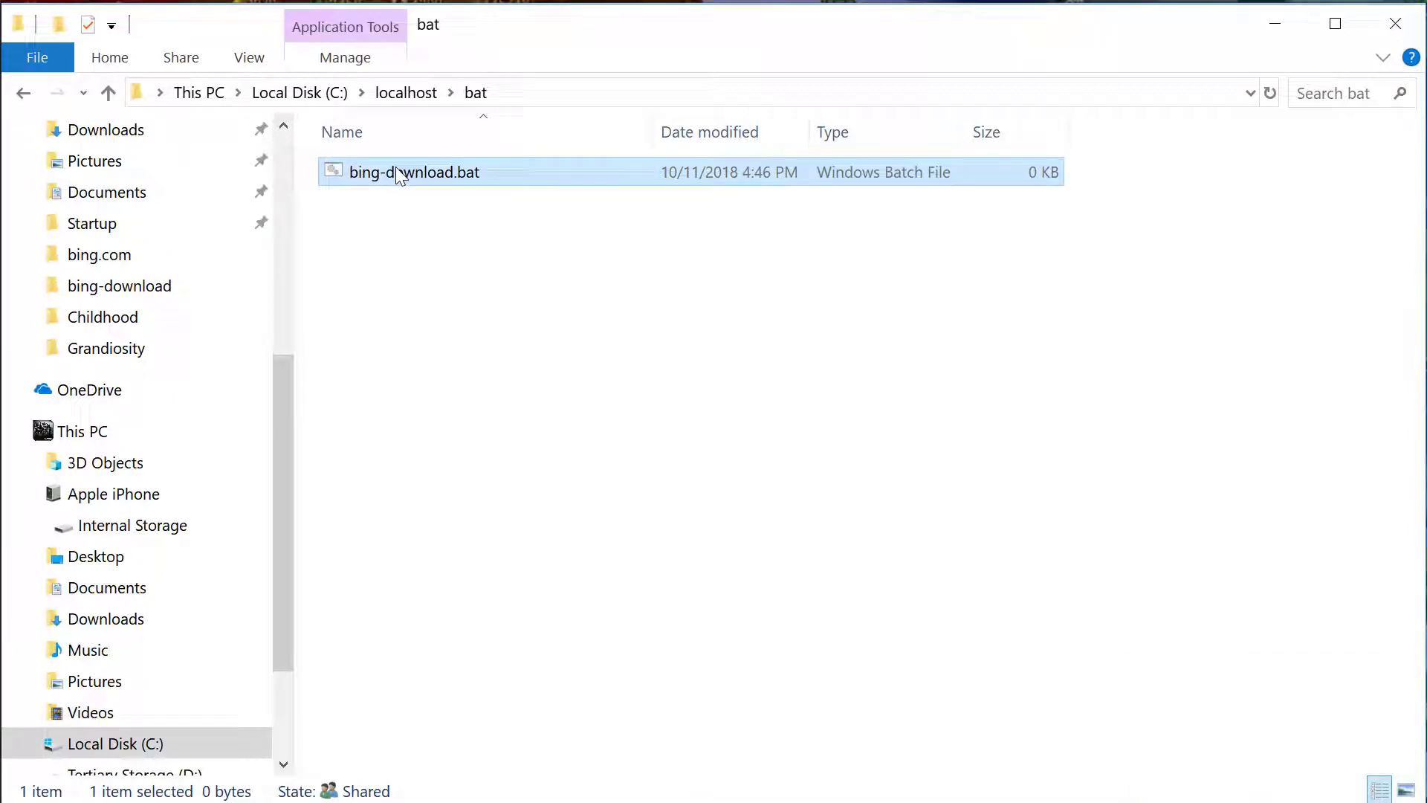
{"action": "right_click", "coordinate": [396, 170]}
Save php "C:\localhost\php\bing-download\bing-download.php" as the contents of bing-download.bat.
{"action": "left_click", "coordinate": [476, 218]}
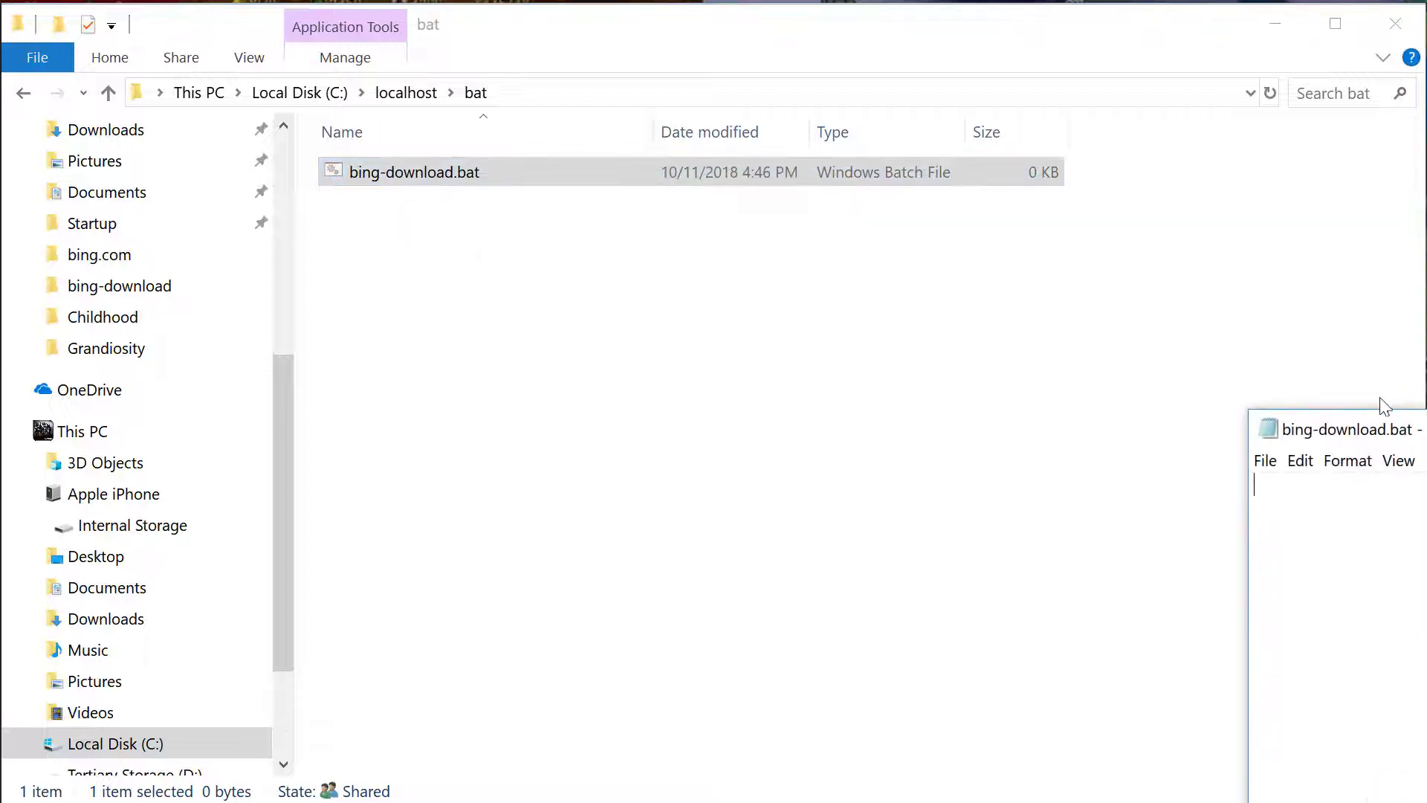
{"action": "left_click_drag", "start_coordinate": [496, 89], "coordinate": [385, 61]}
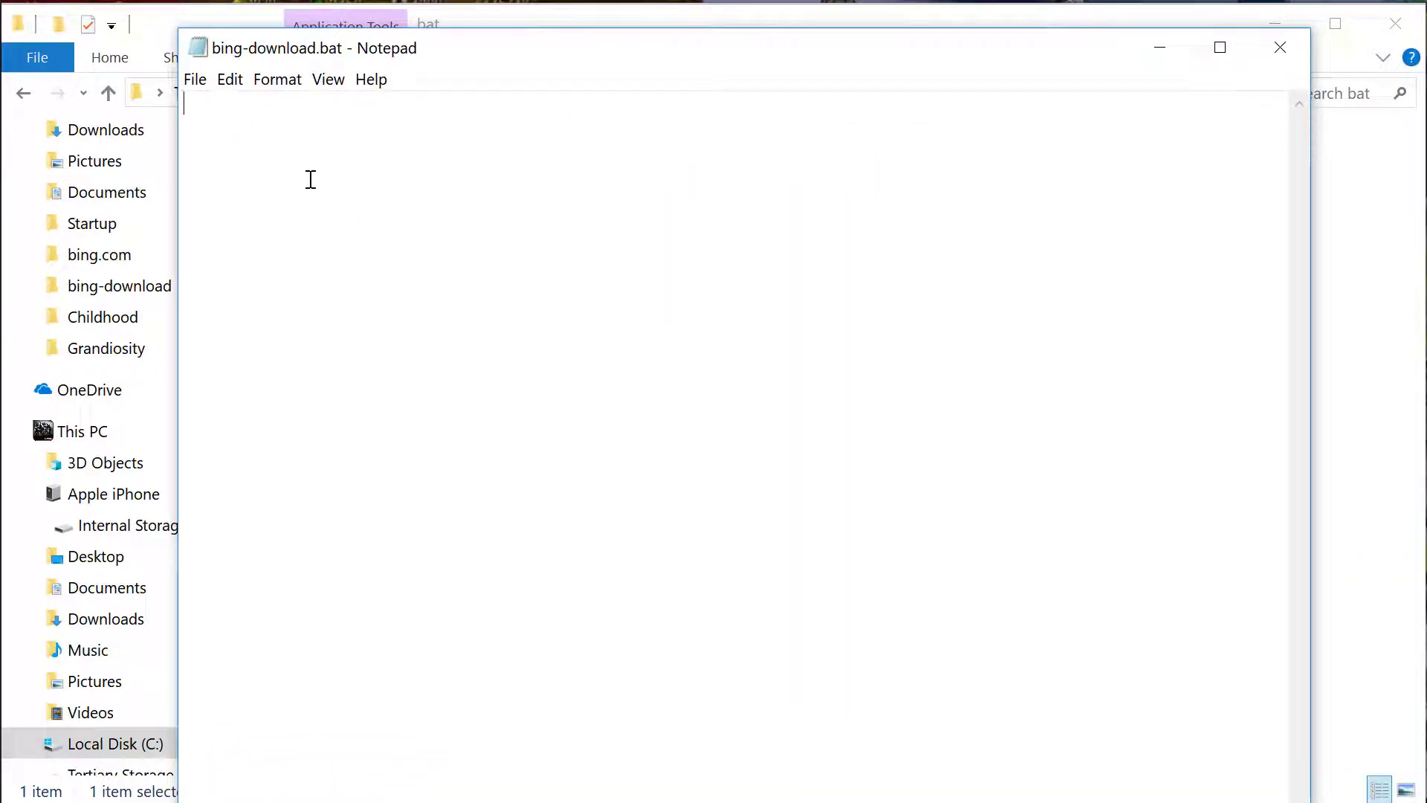
{"action": "type", "text": "php"}
{"action": "right_click", "coordinate": [251, 103]}
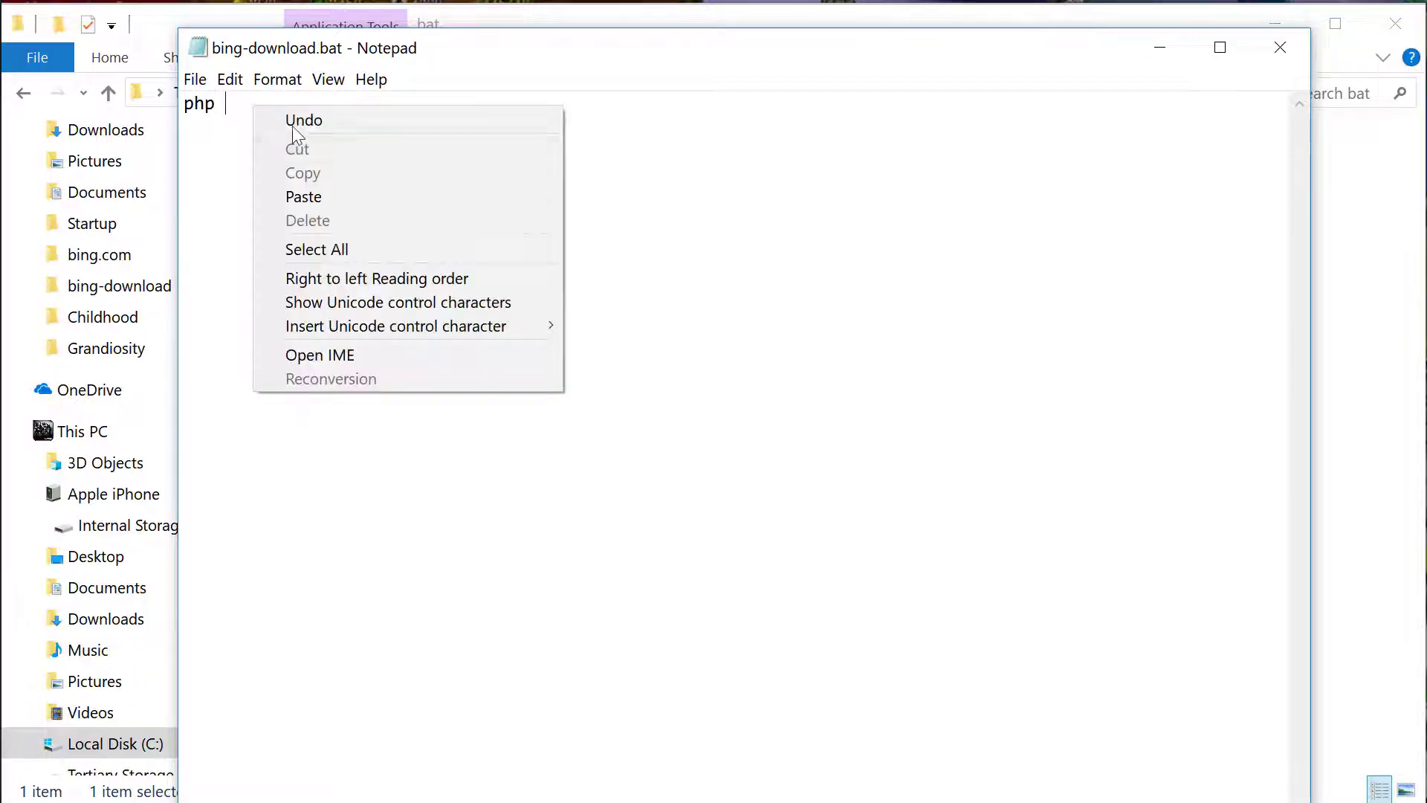
{"action": "left_click", "coordinate": [359, 195]}
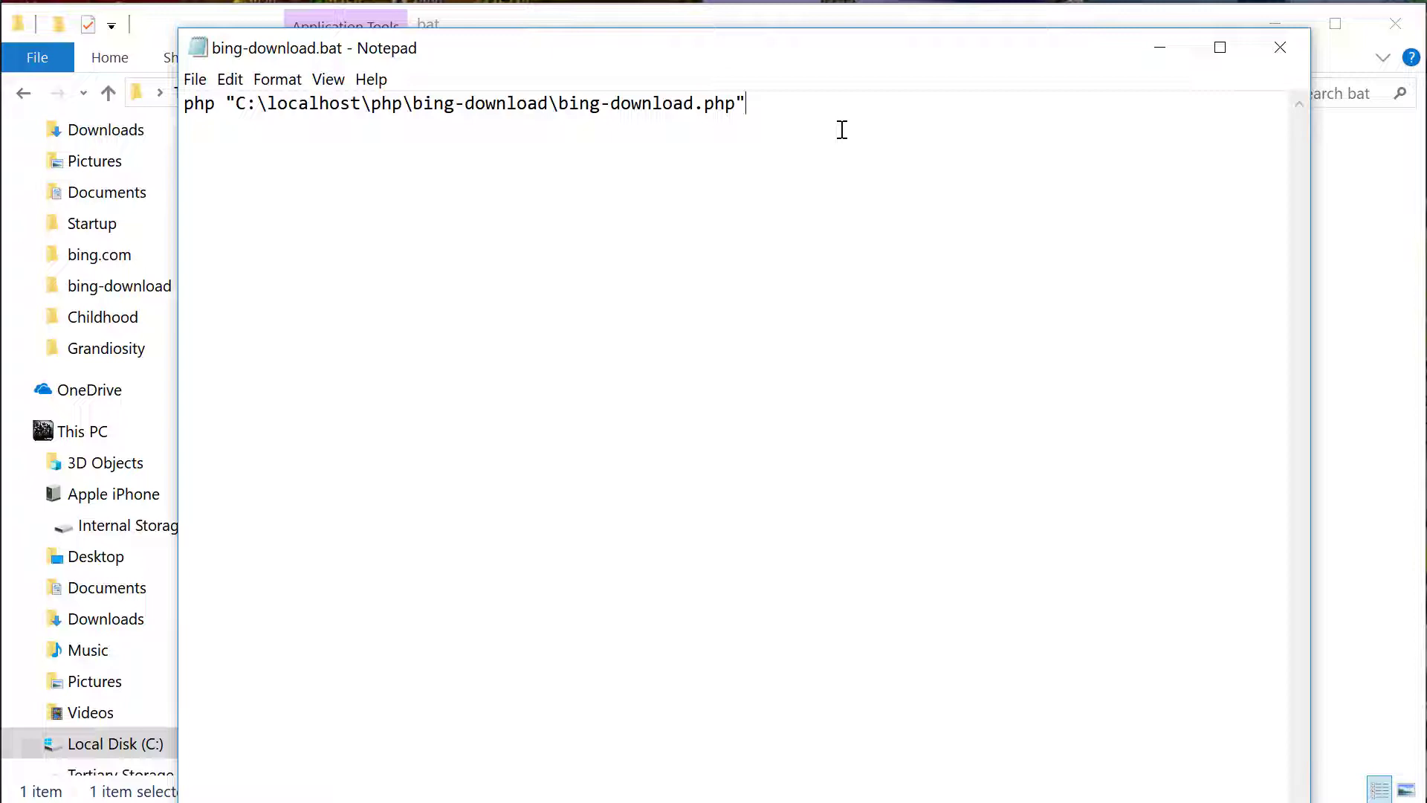
{"action": "left_click", "coordinate": [1281, 50]}
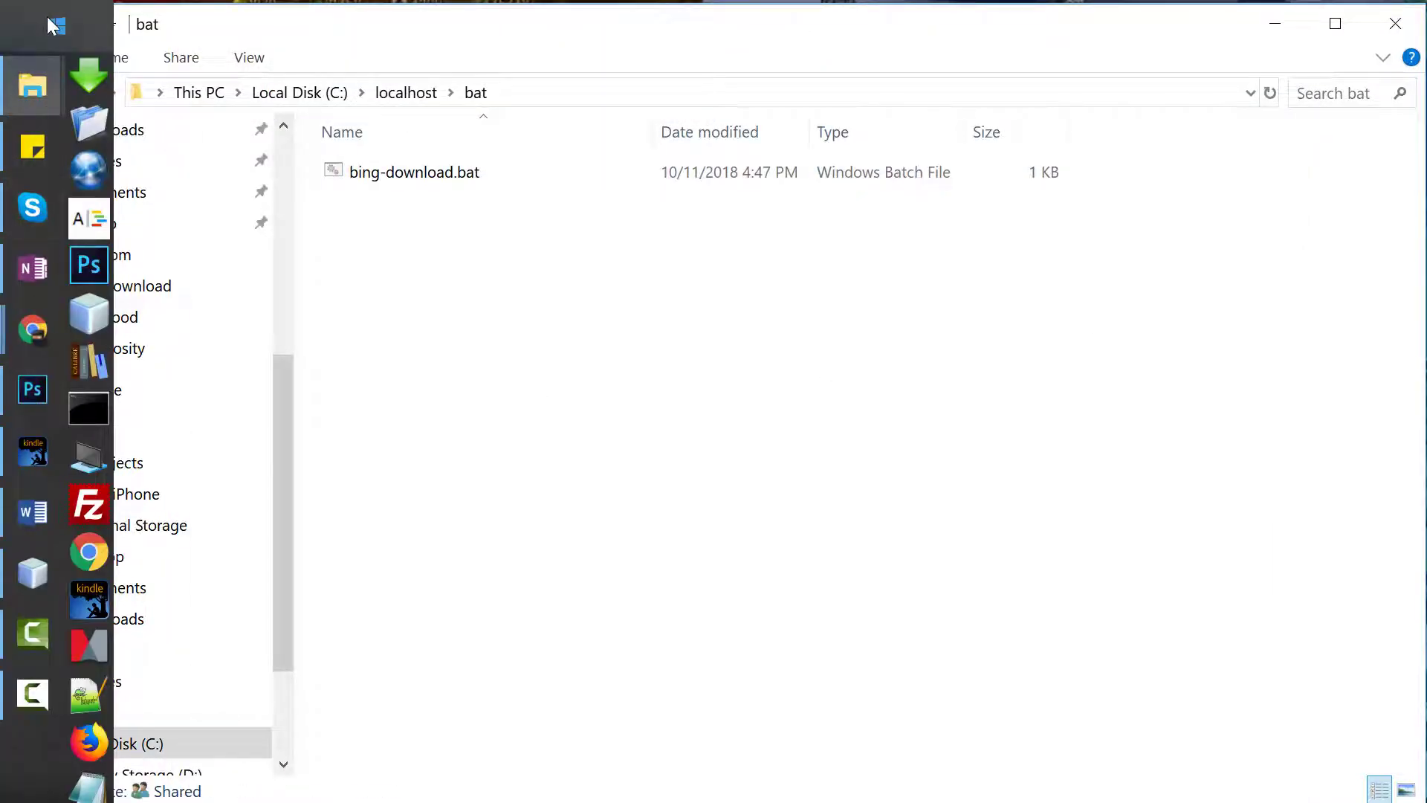
{"action": "left_click", "coordinate": [53, 23]}
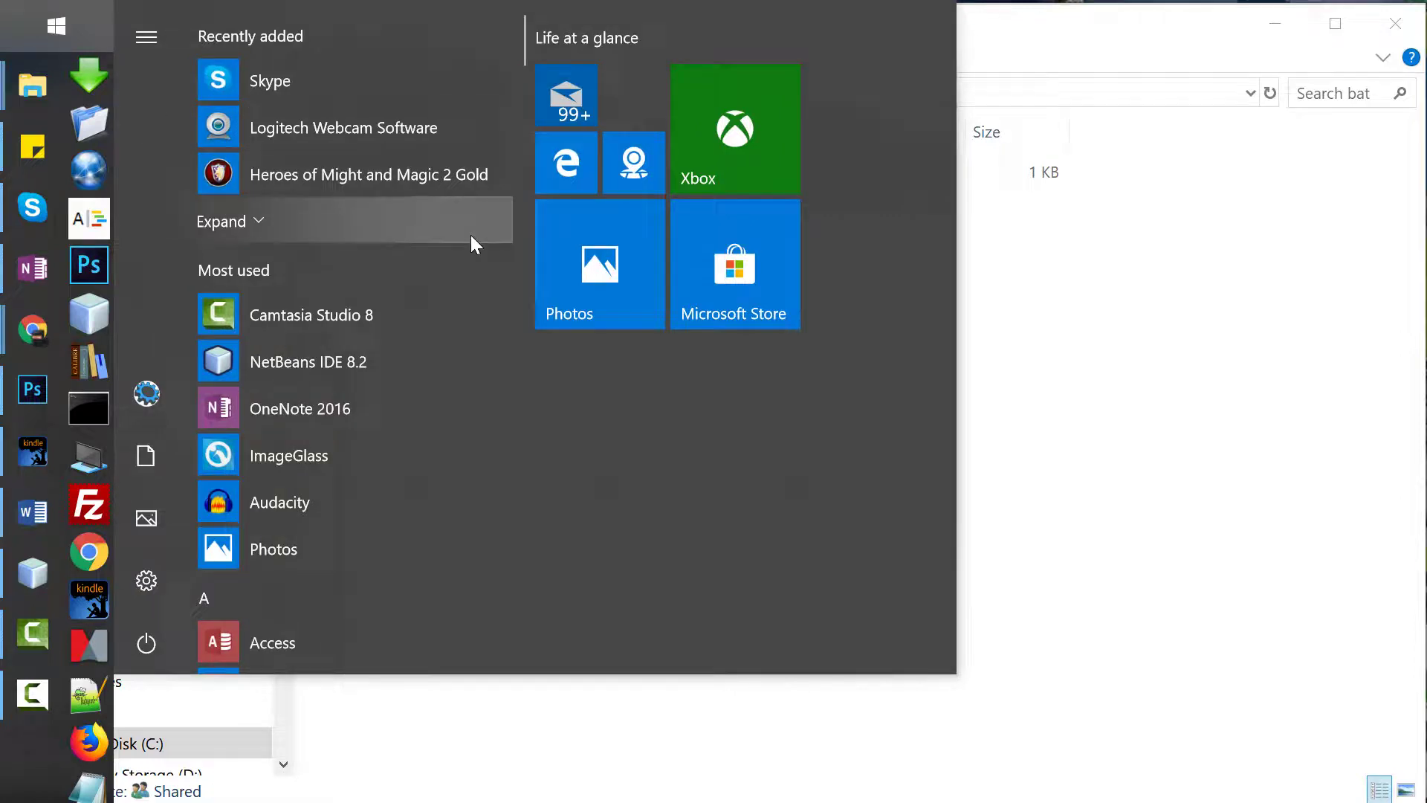
{"action": "type", "text": "Task"}
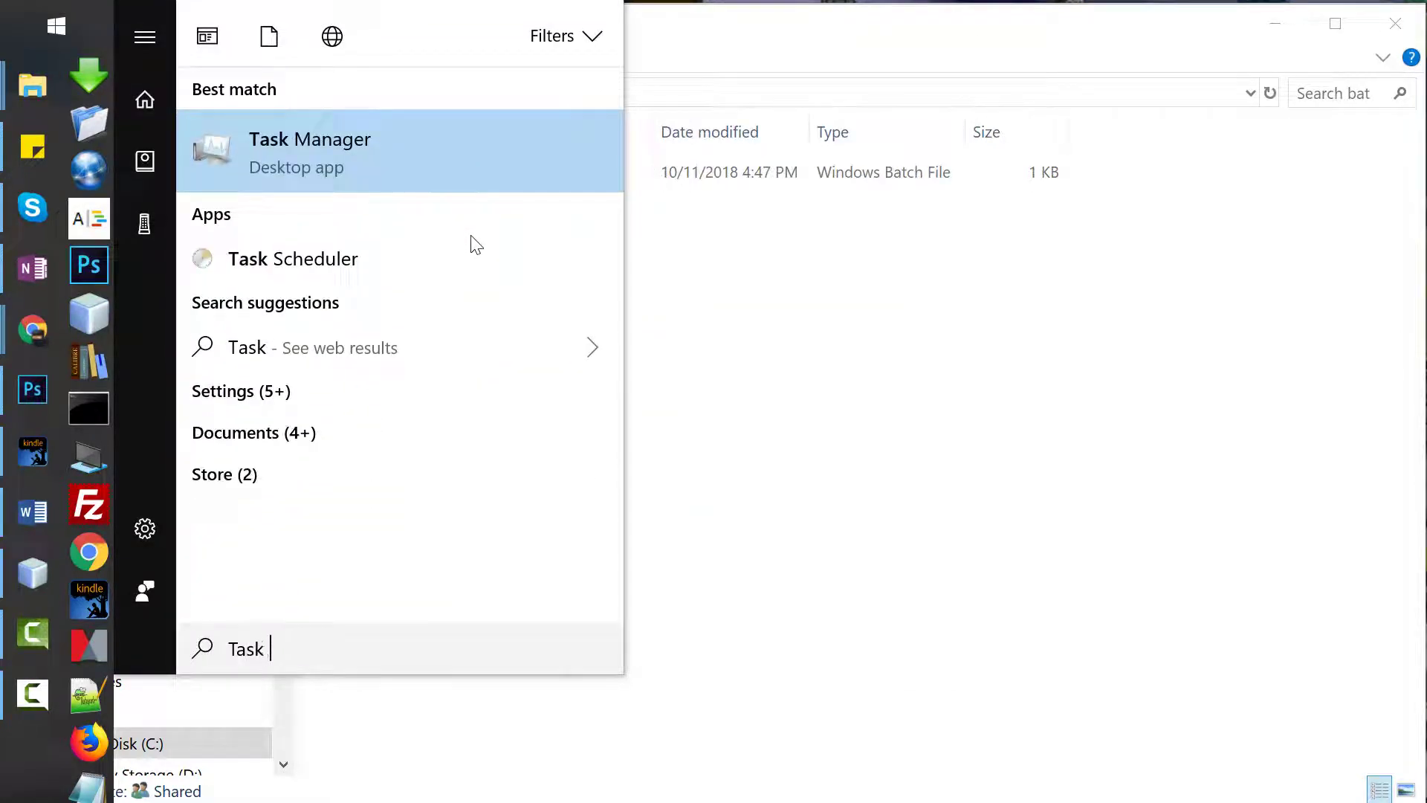
{"action": "type", "text": " Scheduler"}
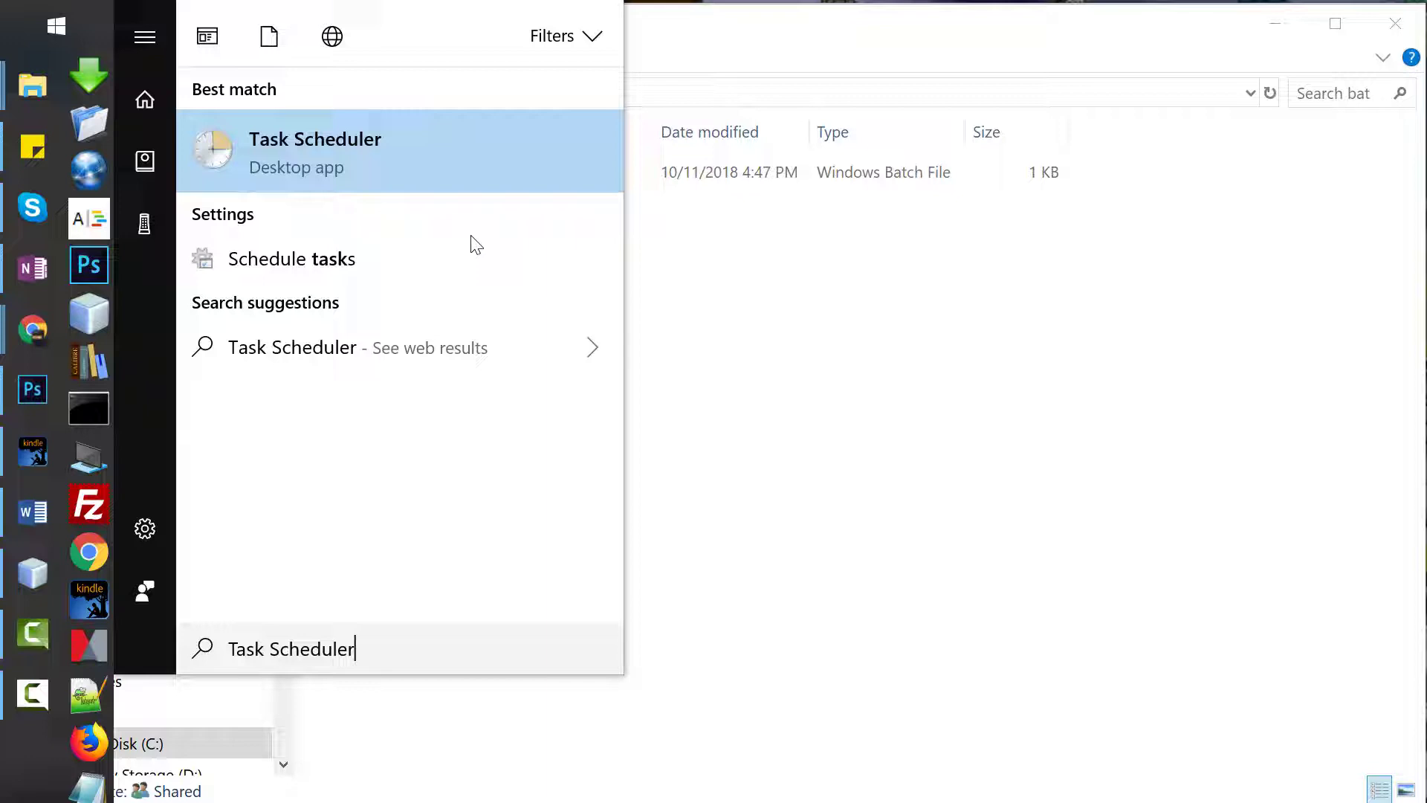
Launch Task Scheduler from Start search and move its window to the top-left.
{"action": "left_click", "coordinate": [379, 157]}
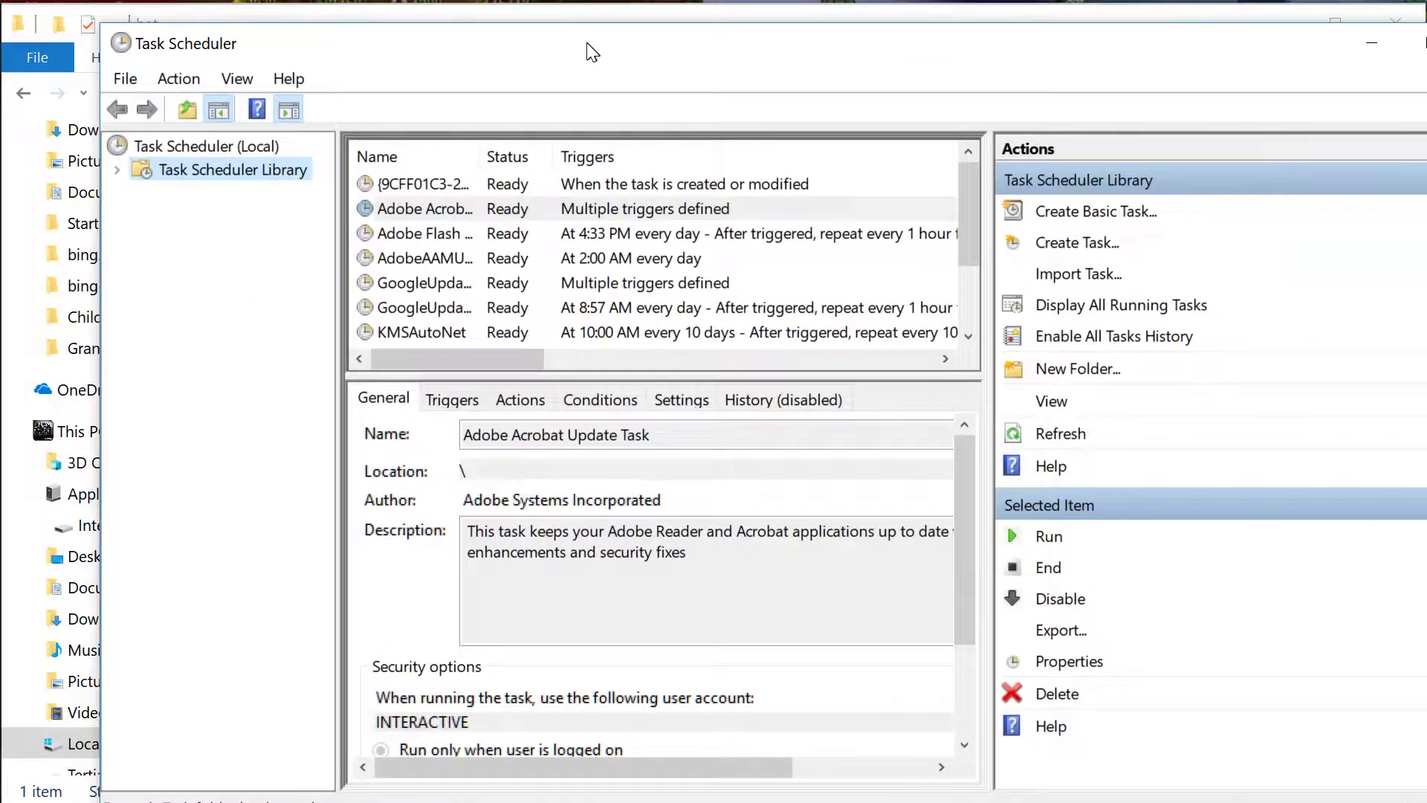
{"action": "left_click_drag", "start_coordinate": [1004, 128], "coordinate": [569, 29]}
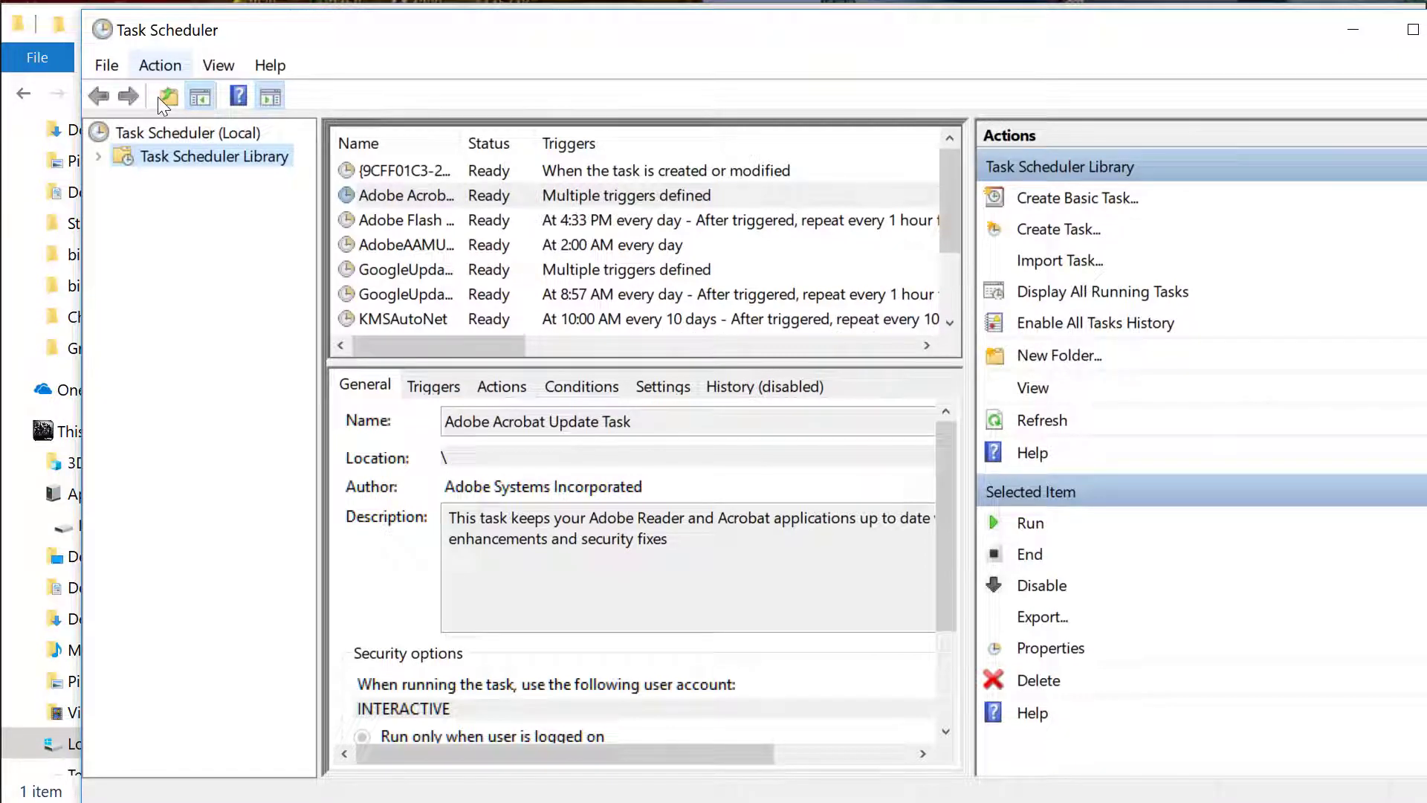
Start a basic task named 'Bing Wallpaper Download' and advance to its trigger choice.
{"action": "left_click", "coordinate": [155, 68]}
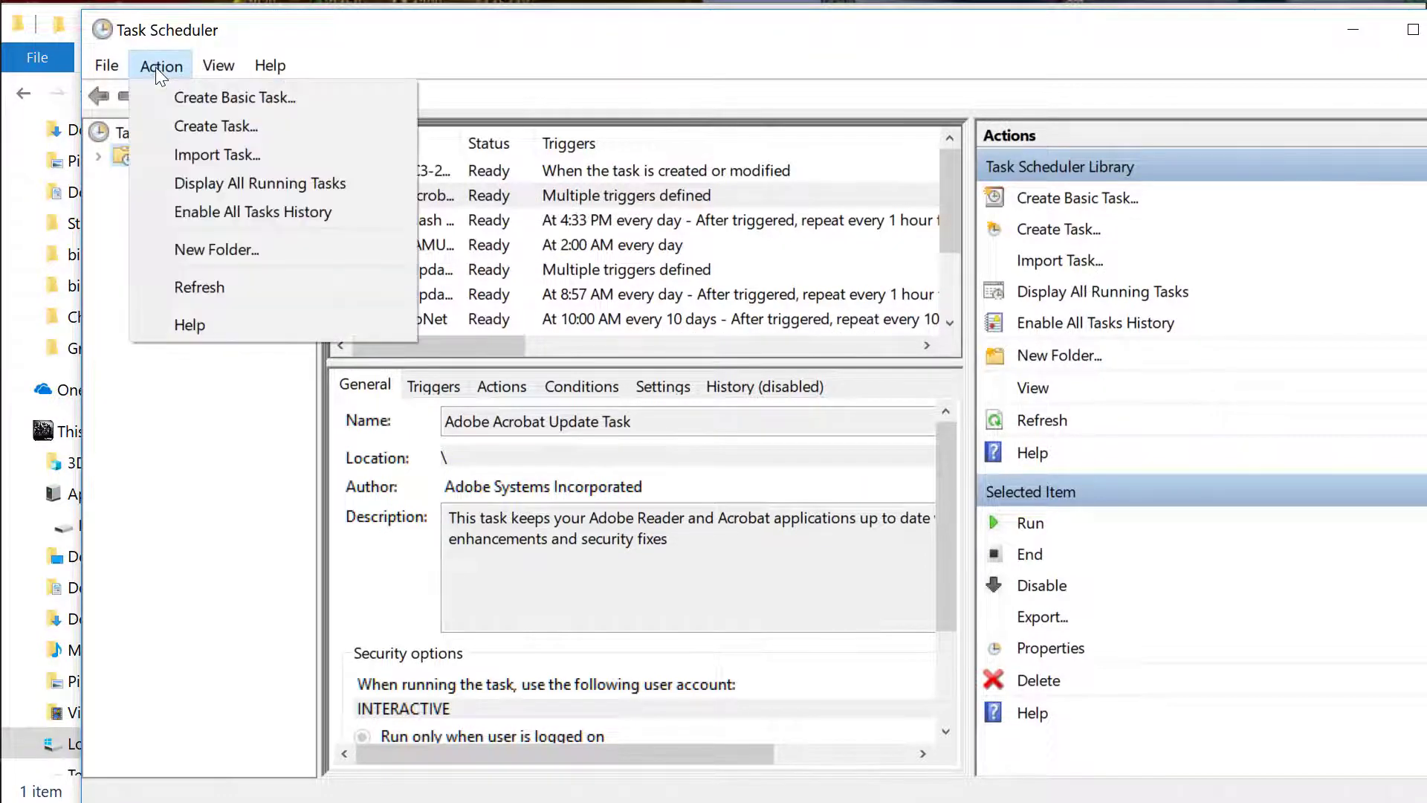
{"action": "left_click", "coordinate": [231, 97]}
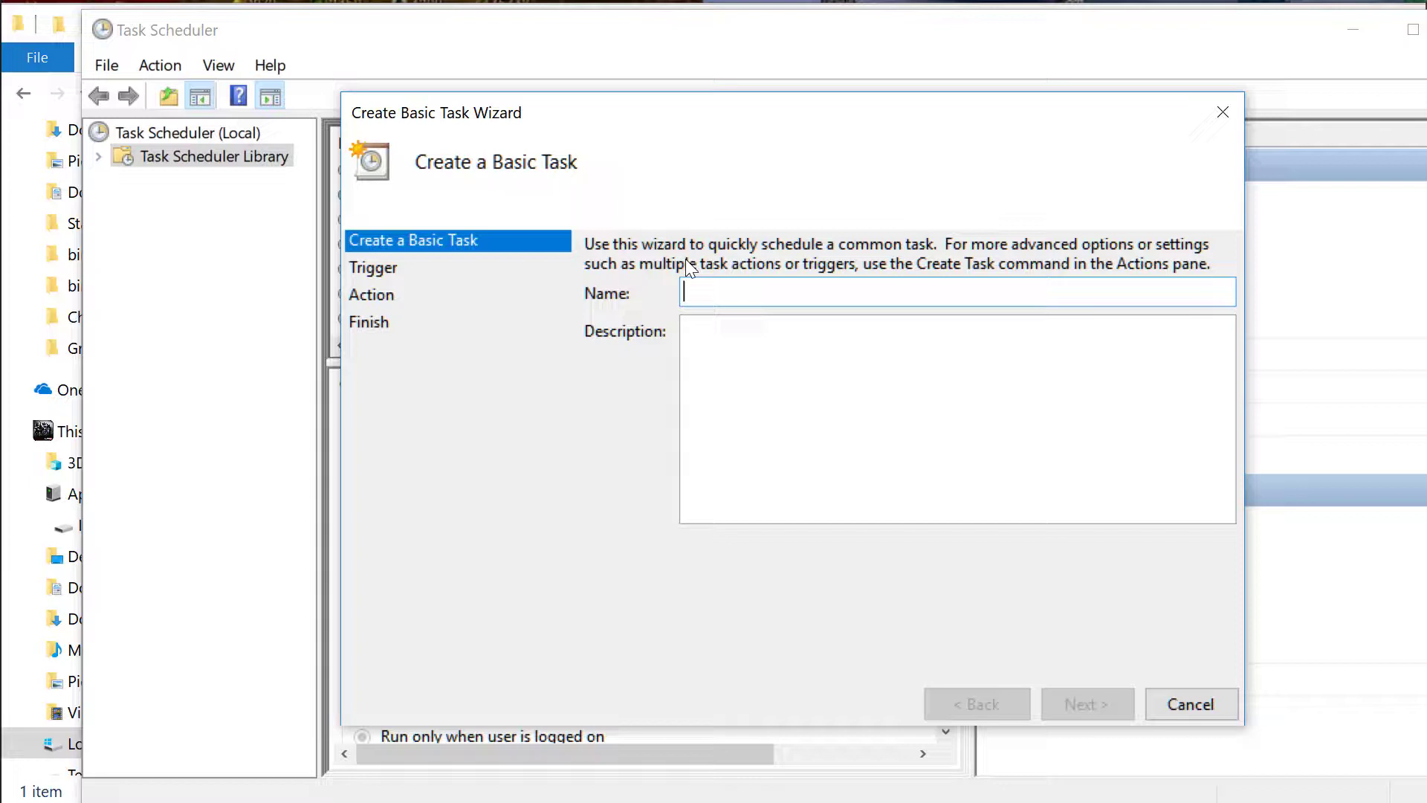
{"action": "type", "text": "Bi"}
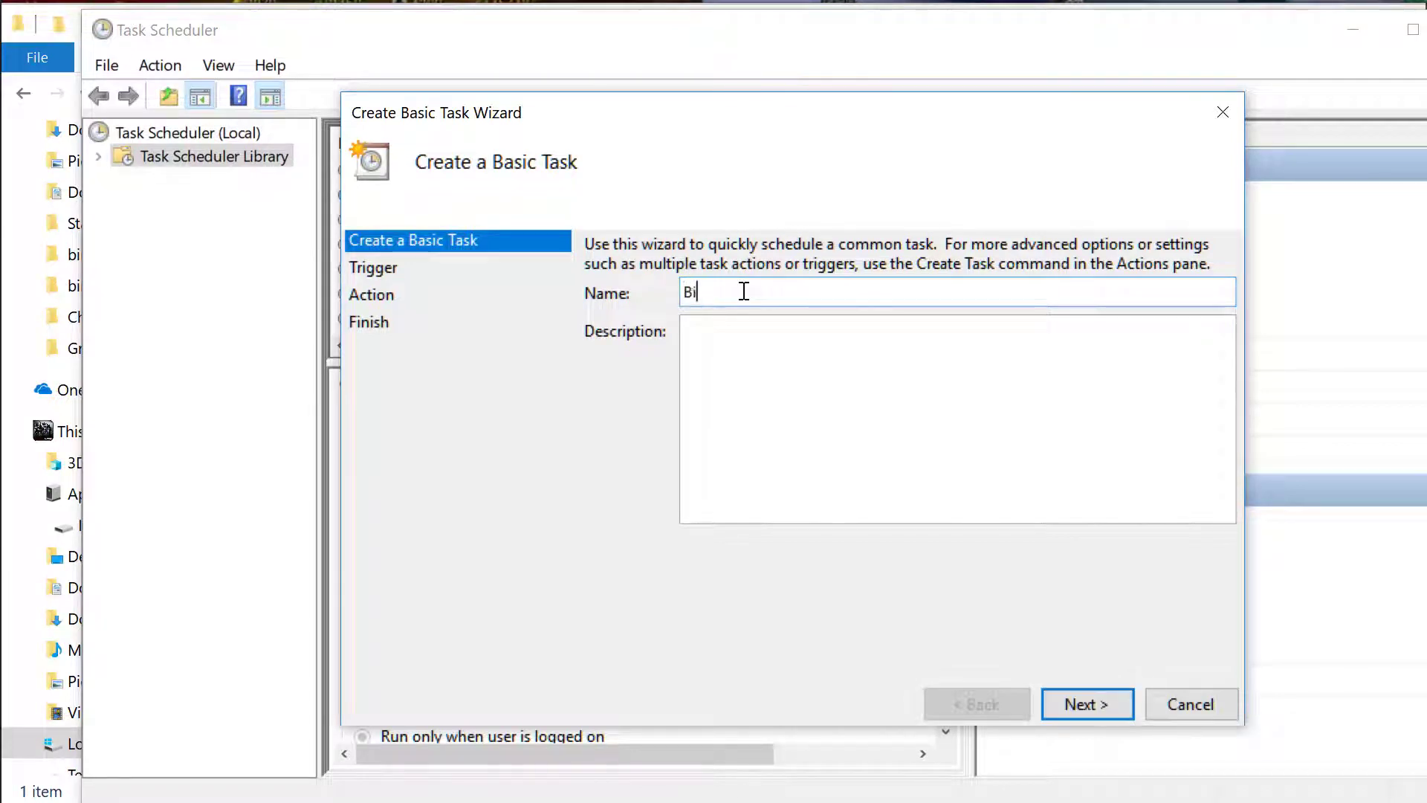
{"action": "type", "text": "ng Do"}
{"action": "key", "text": "BackSpace"}
{"action": "key", "text": "BackSpace"}
{"action": "type", "text": "Wal"}
{"action": "type", "text": "lpaper Download"}
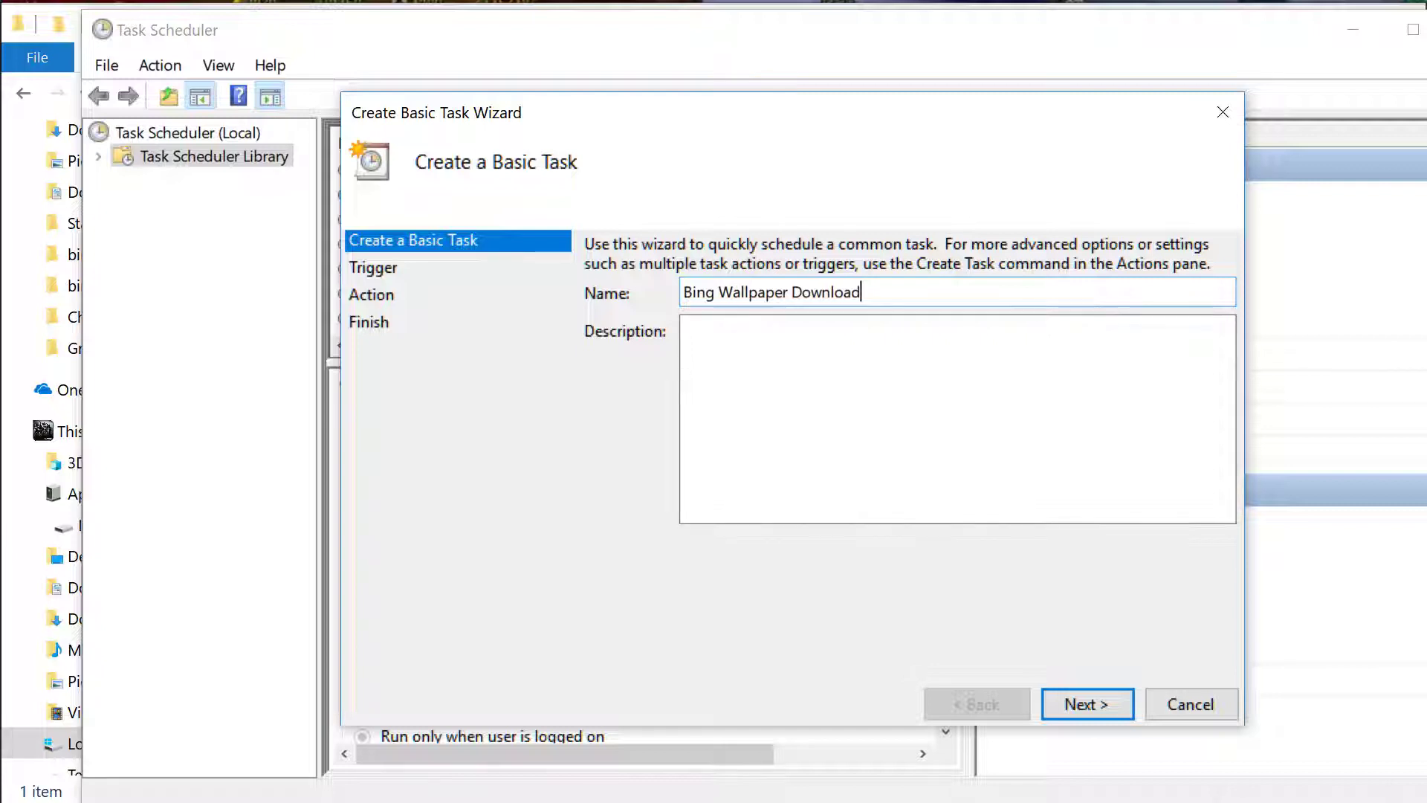
{"action": "left_click", "coordinate": [1088, 706]}
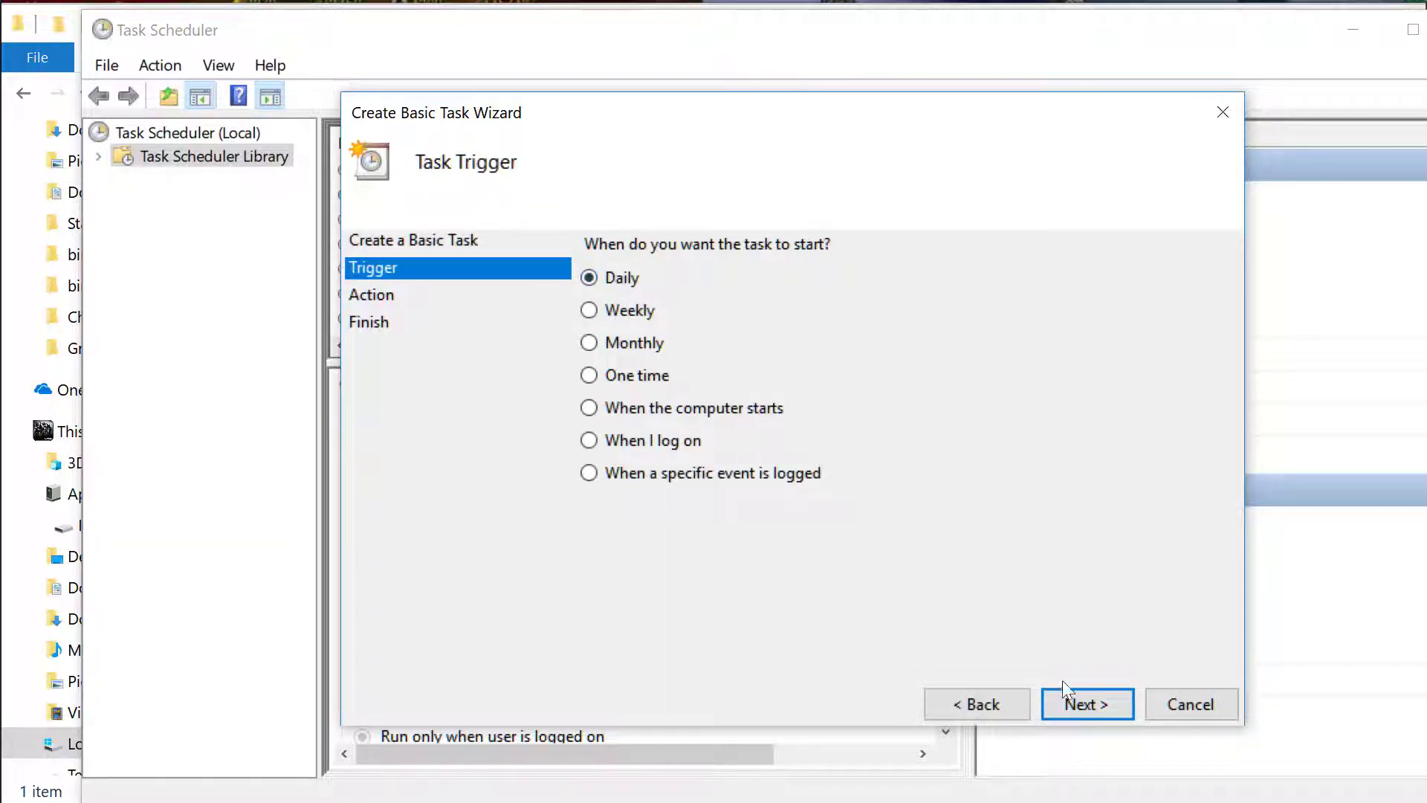
Set the daily trigger to start 10/11/2018 at 4:48:30 PM, recurring every 1 day.
{"action": "left_click", "coordinate": [1100, 707]}
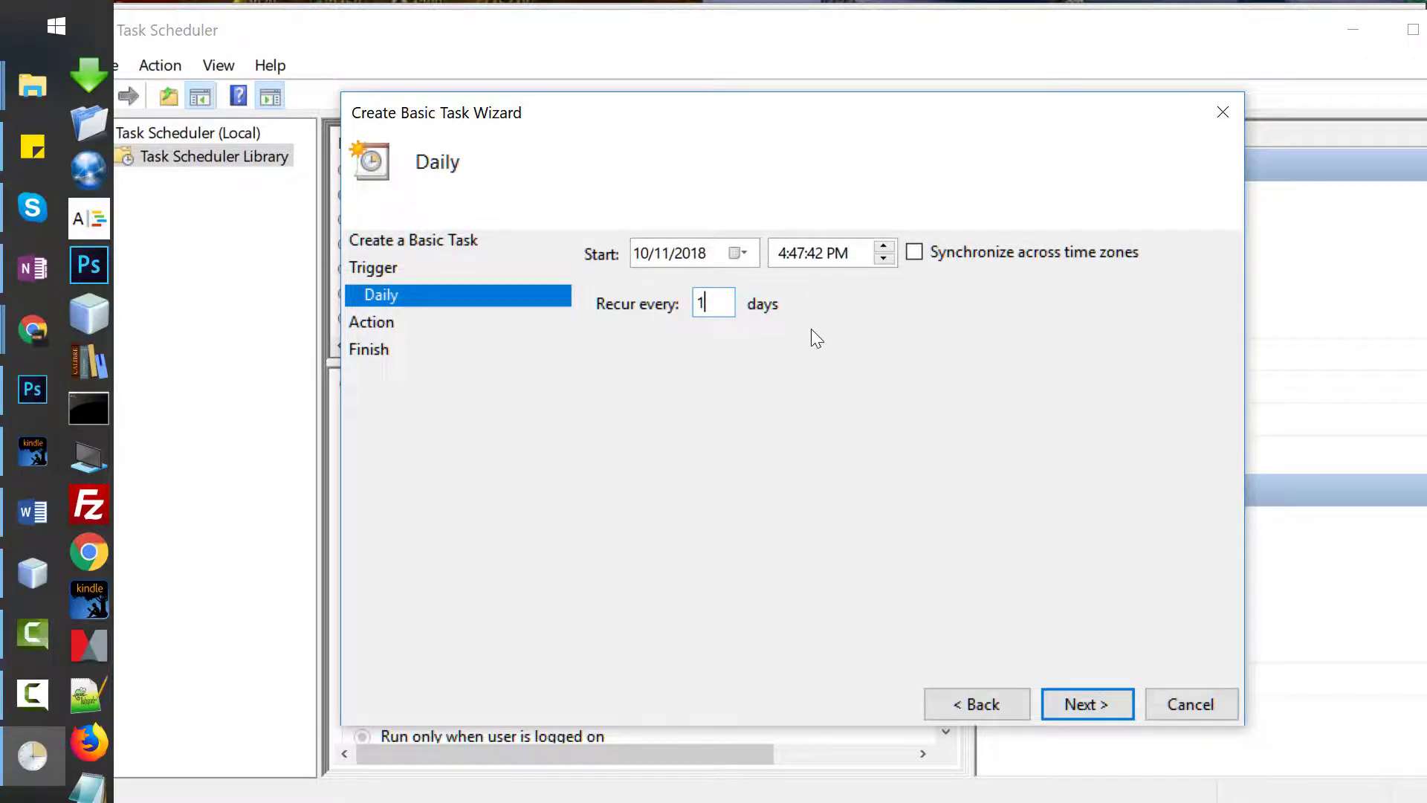
{"action": "left_click", "coordinate": [798, 256]}
{"action": "left_click", "coordinate": [887, 249]}
{"action": "left_click", "coordinate": [814, 255]}
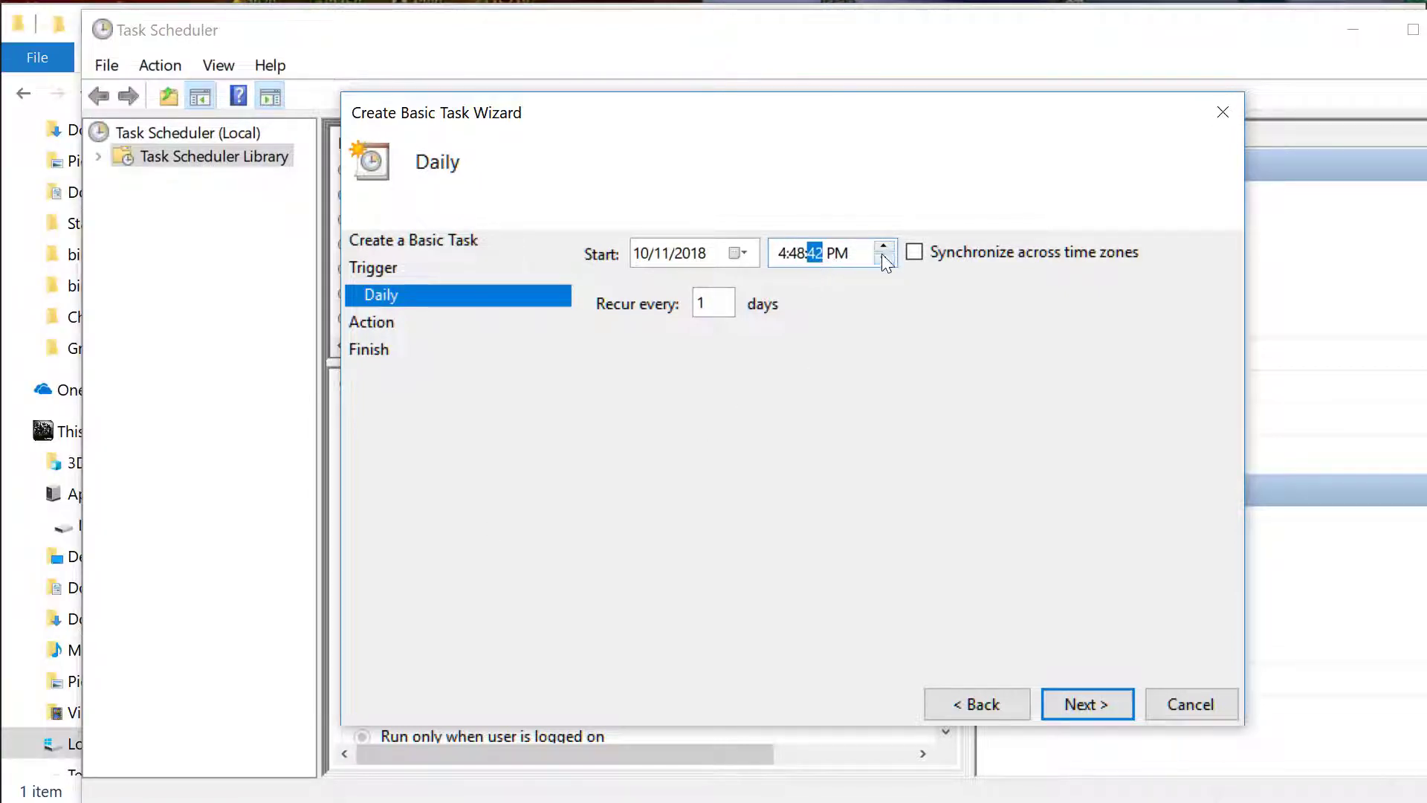
{"action": "left_click", "coordinate": [884, 259]}
{"action": "left_click", "coordinate": [1088, 704]}
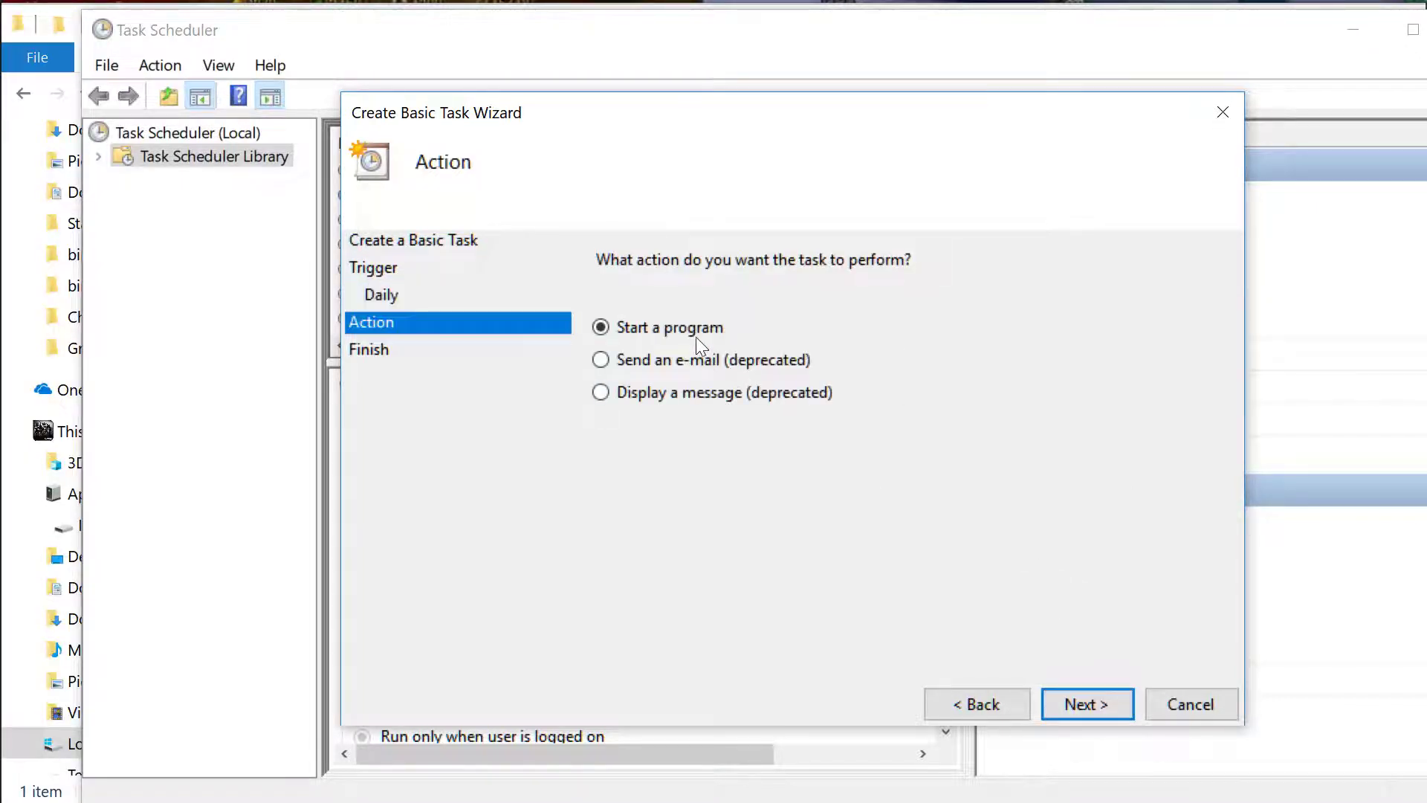
Set the task action to start C:\localhost\bat\bing-download.bat and reach the summary.
{"action": "left_click", "coordinate": [1088, 703]}
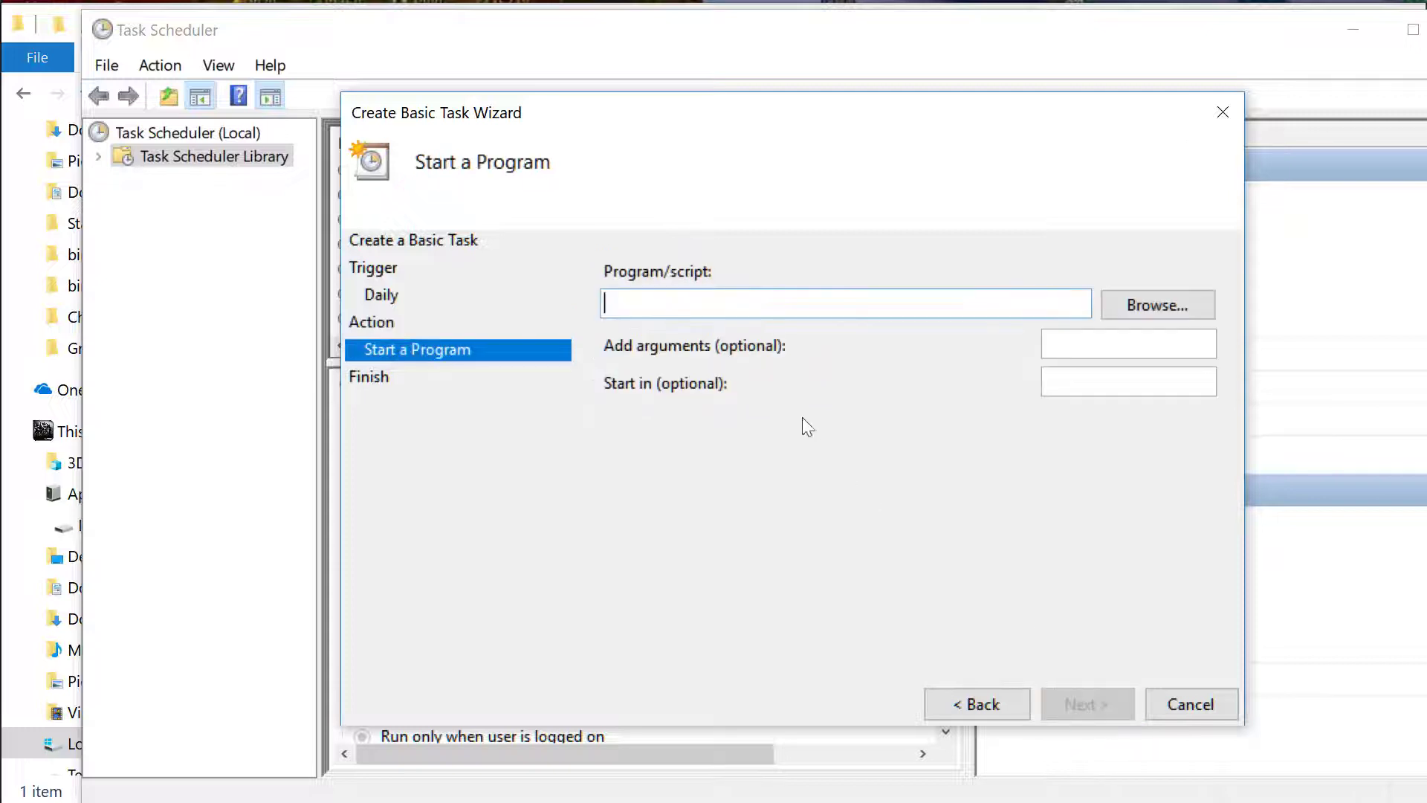
{"action": "left_click", "coordinate": [1155, 305]}
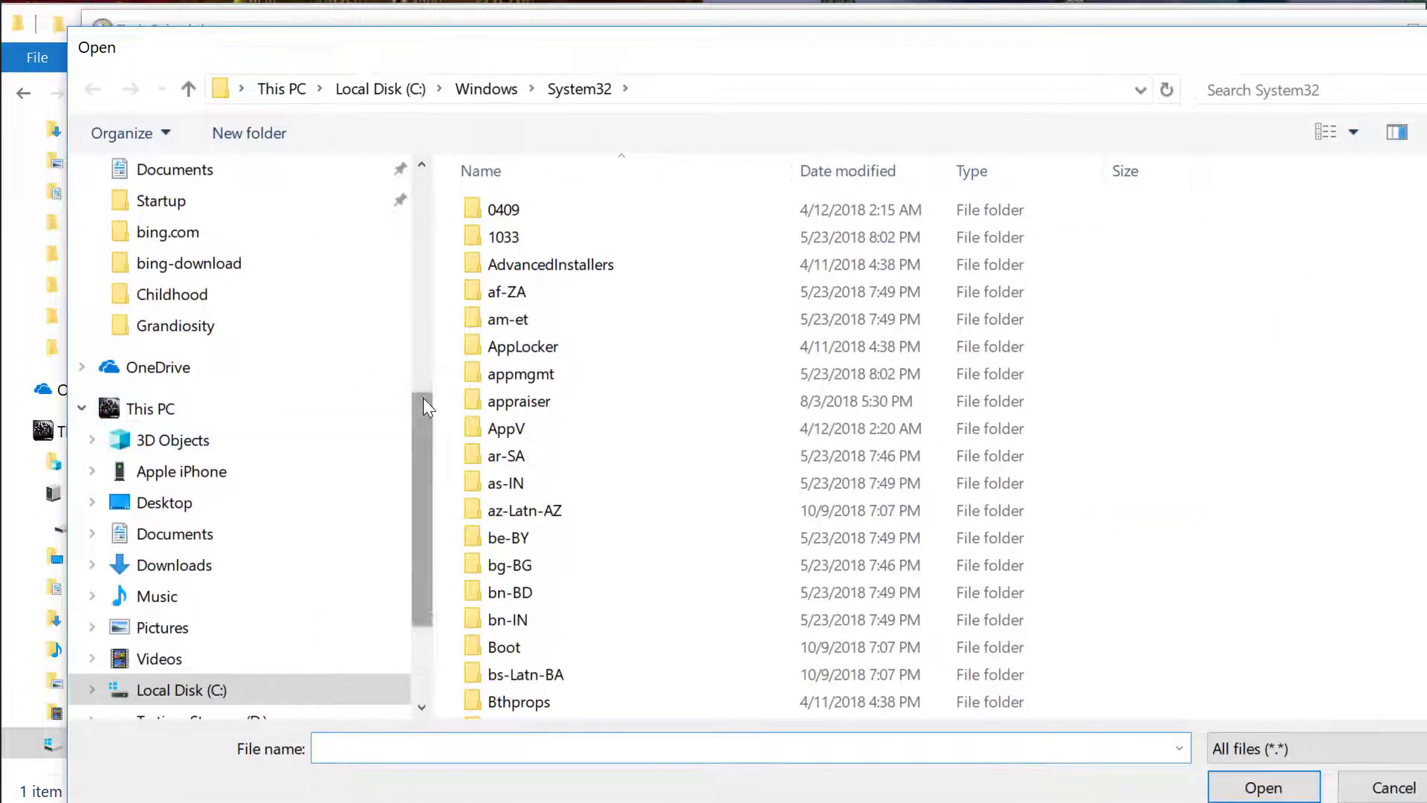
{"action": "left_click_drag", "start_coordinate": [422, 398], "coordinate": [402, 206]}
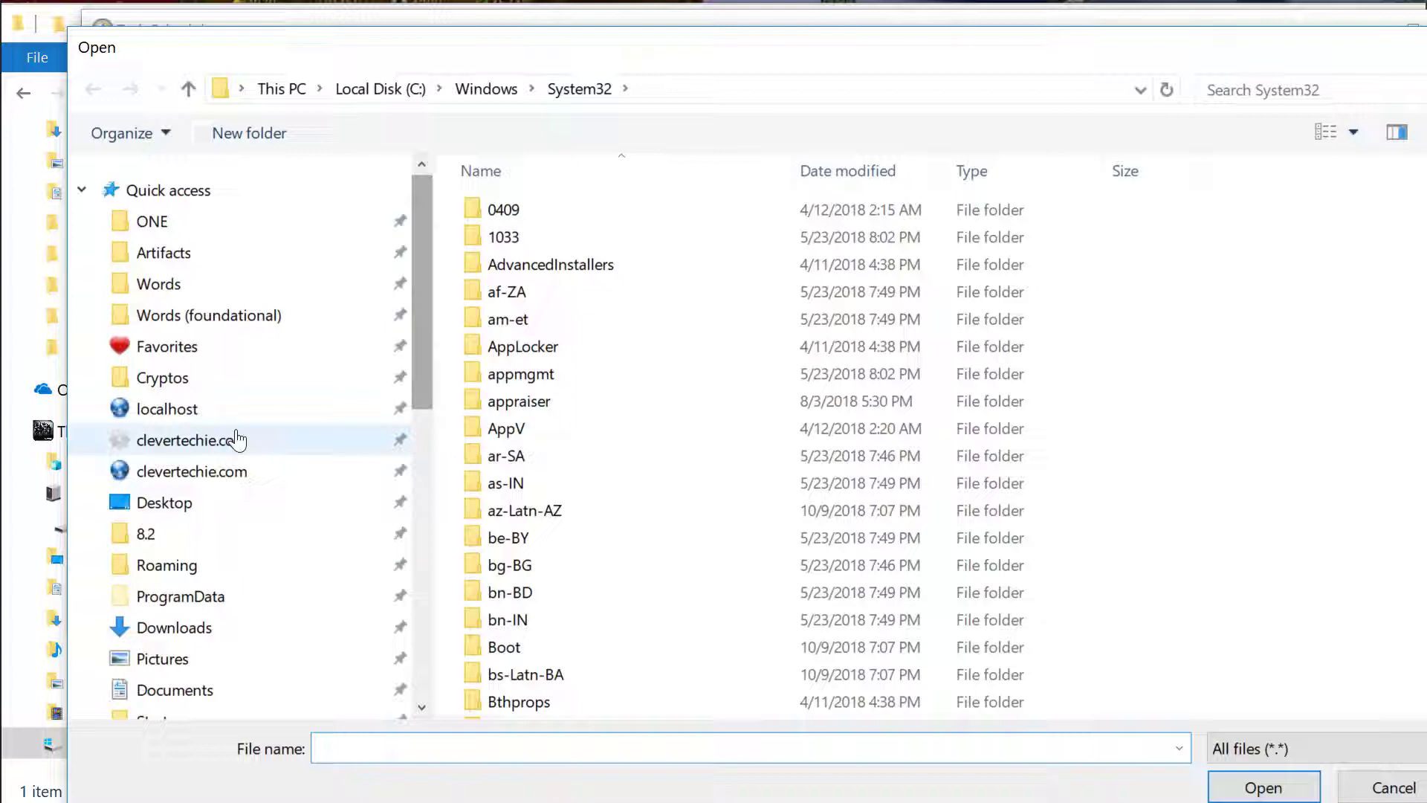
{"action": "left_click", "coordinate": [268, 410]}
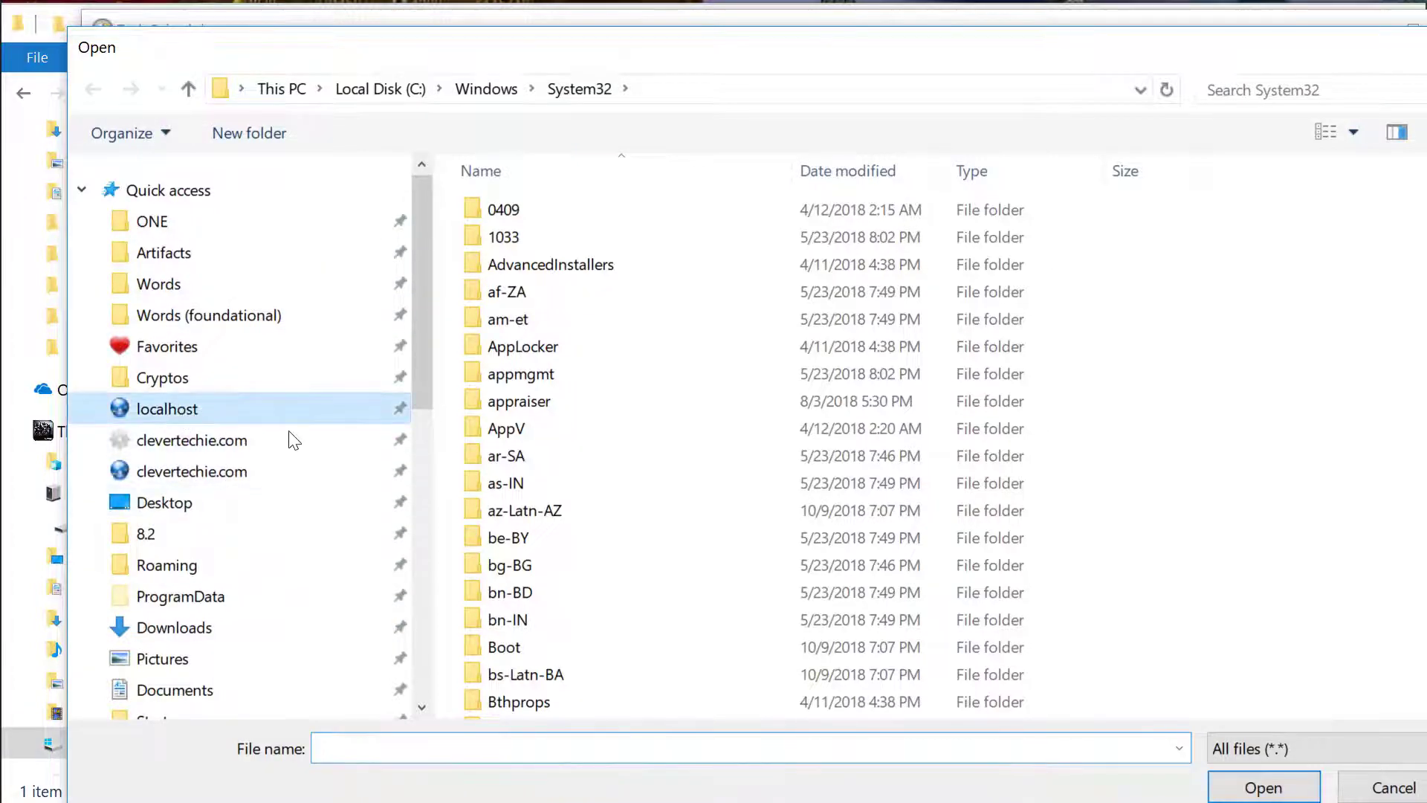
{"action": "double_click", "coordinate": [529, 347]}
{"action": "double_click", "coordinate": [530, 220]}
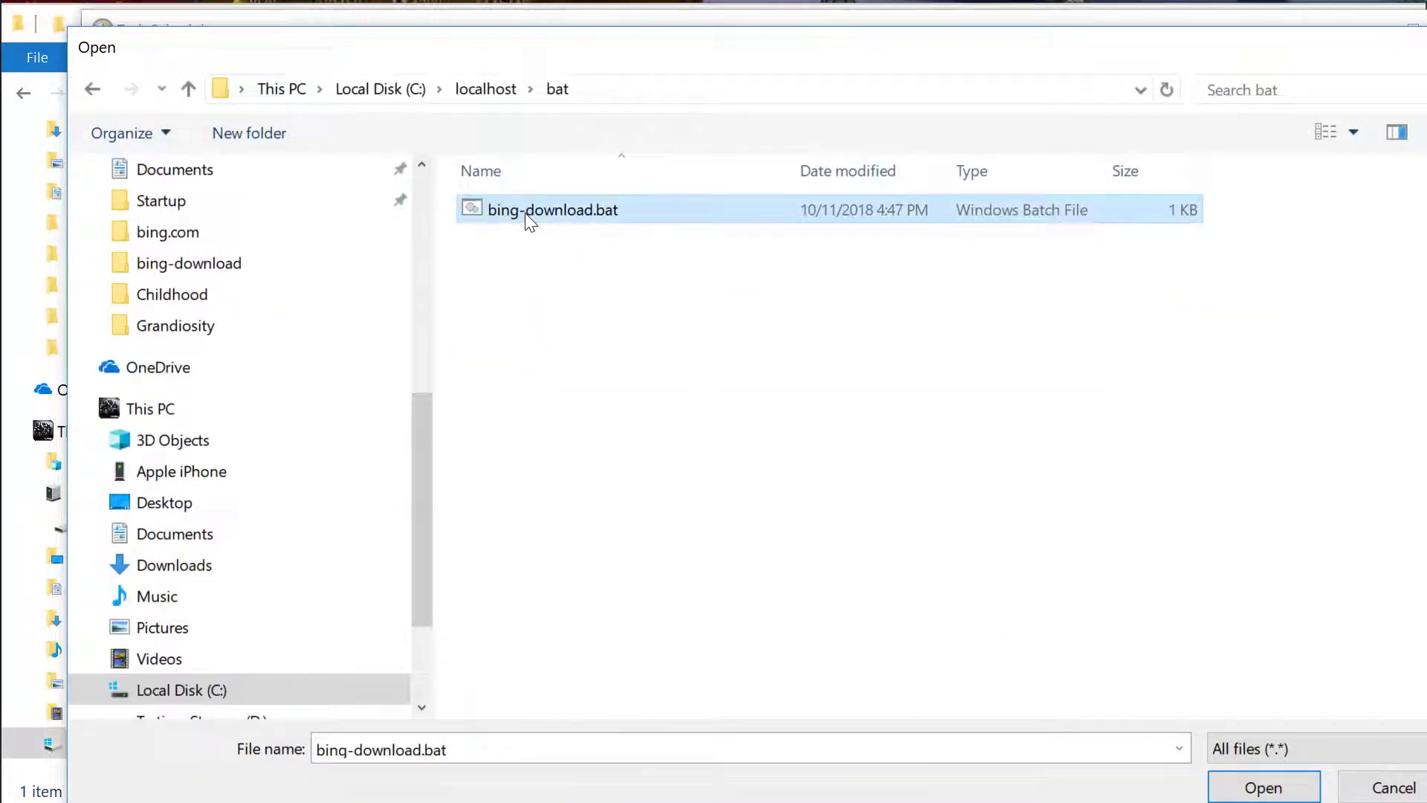
{"action": "left_click", "coordinate": [1073, 706]}
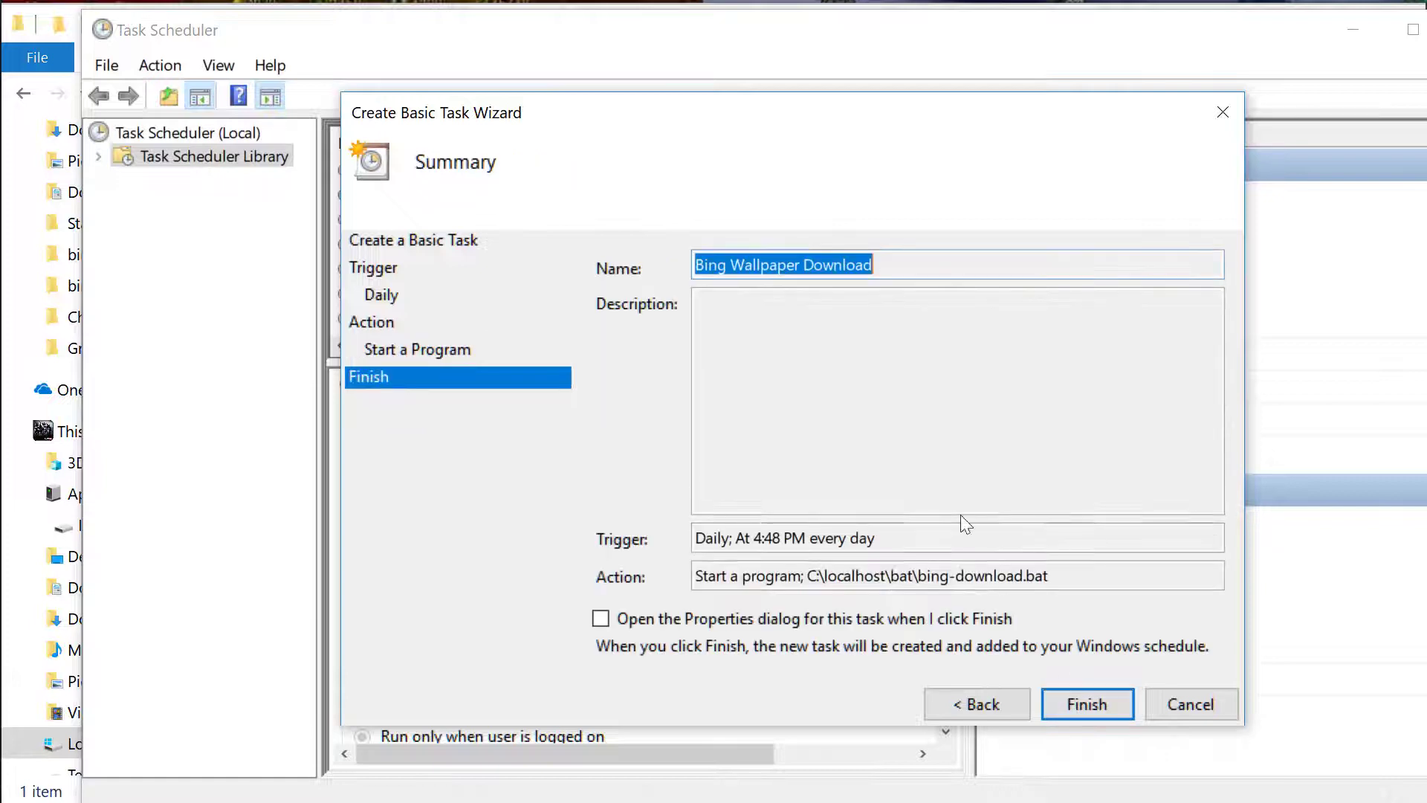
Finish the task, widen the Name column, and move the command window aside.
{"action": "left_click", "coordinate": [1070, 703]}
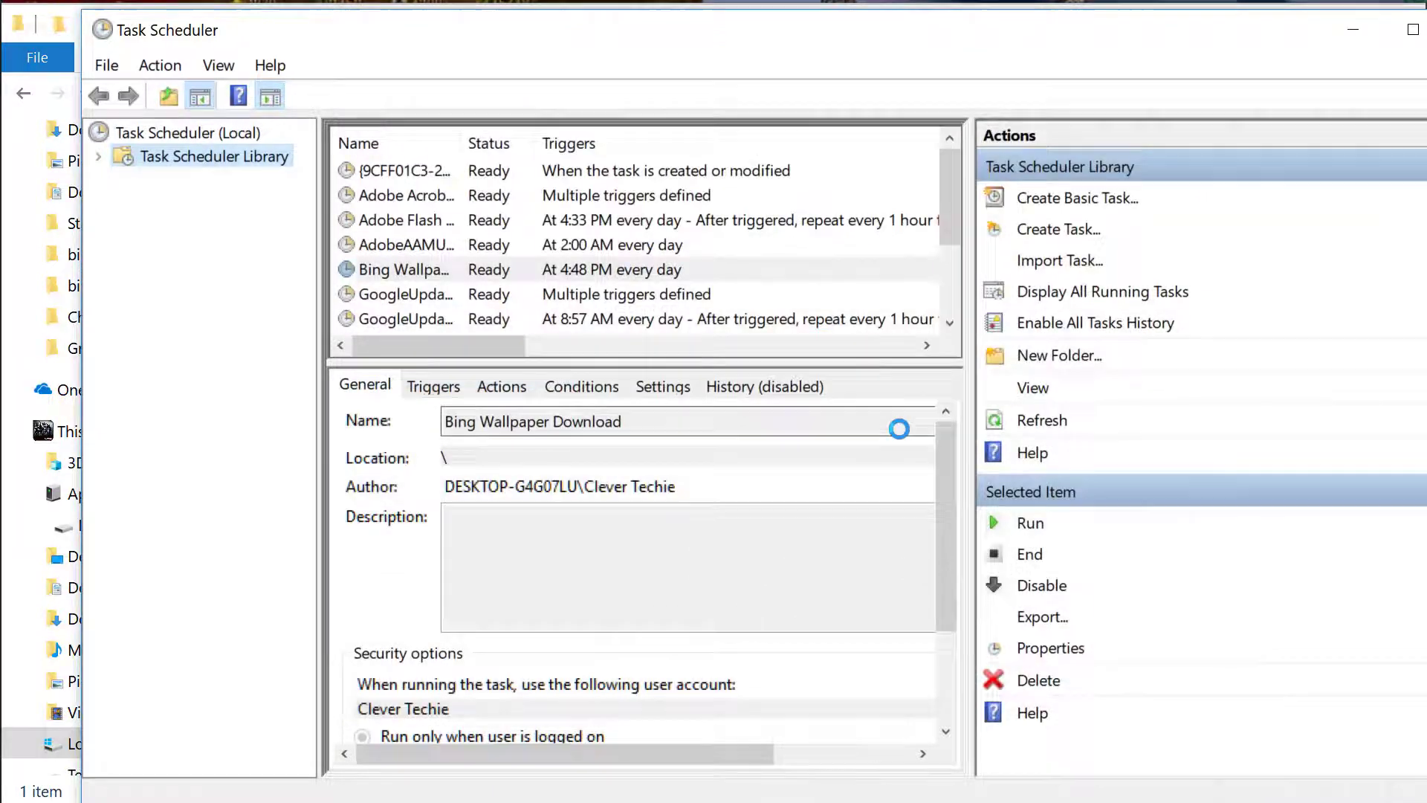
{"action": "left_click", "coordinate": [613, 273]}
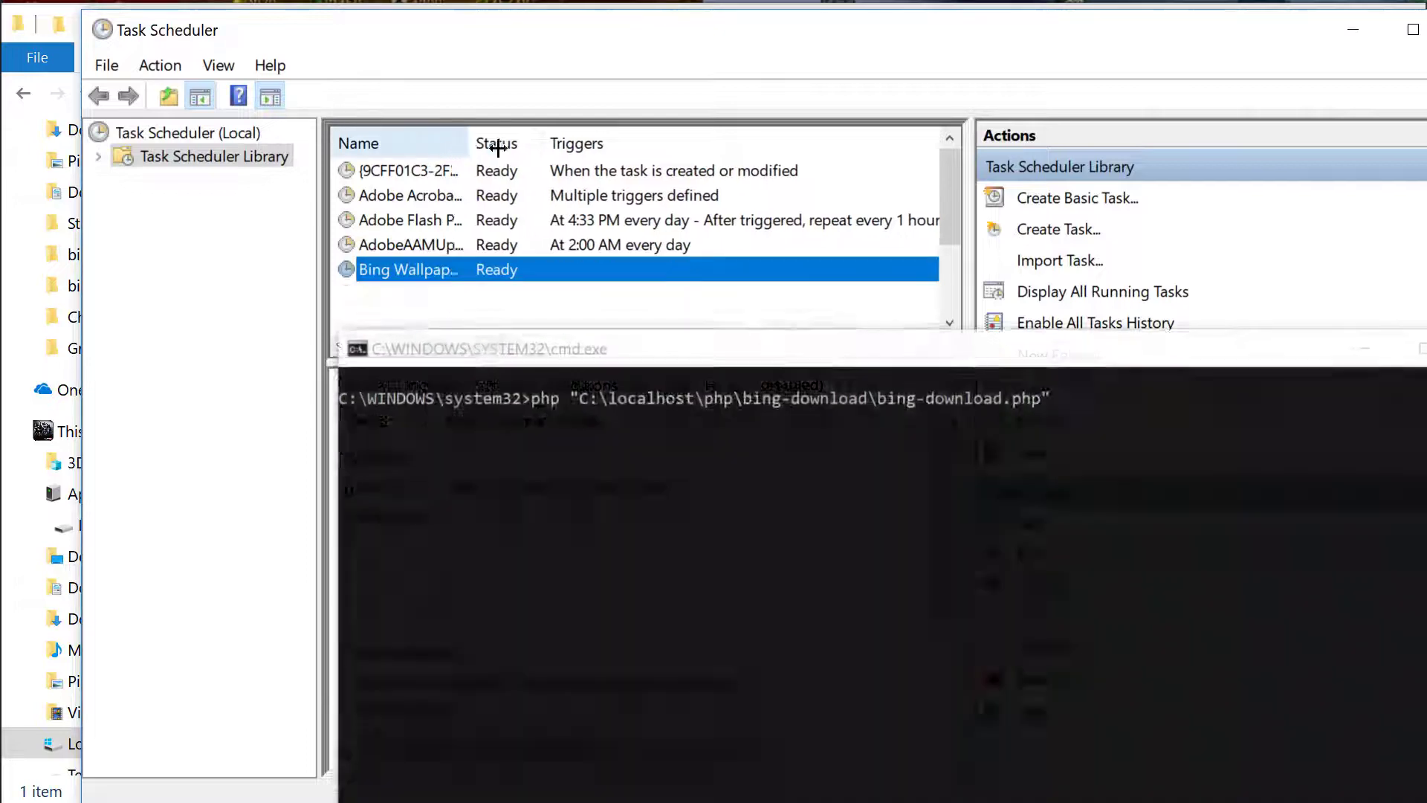
{"action": "left_click_drag", "start_coordinate": [461, 144], "coordinate": [535, 143]}
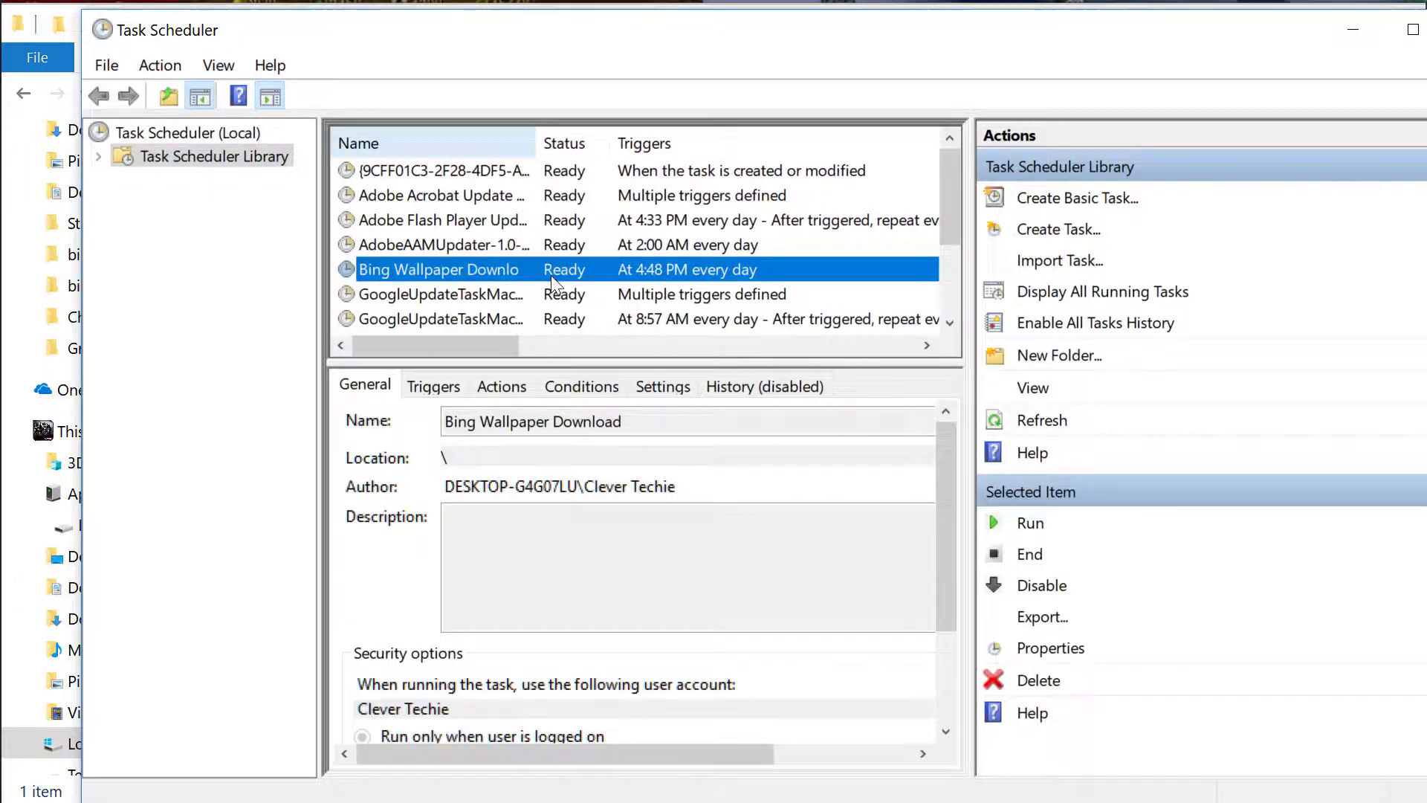
{"action": "left_click_drag", "start_coordinate": [672, 358], "coordinate": [518, 151]}
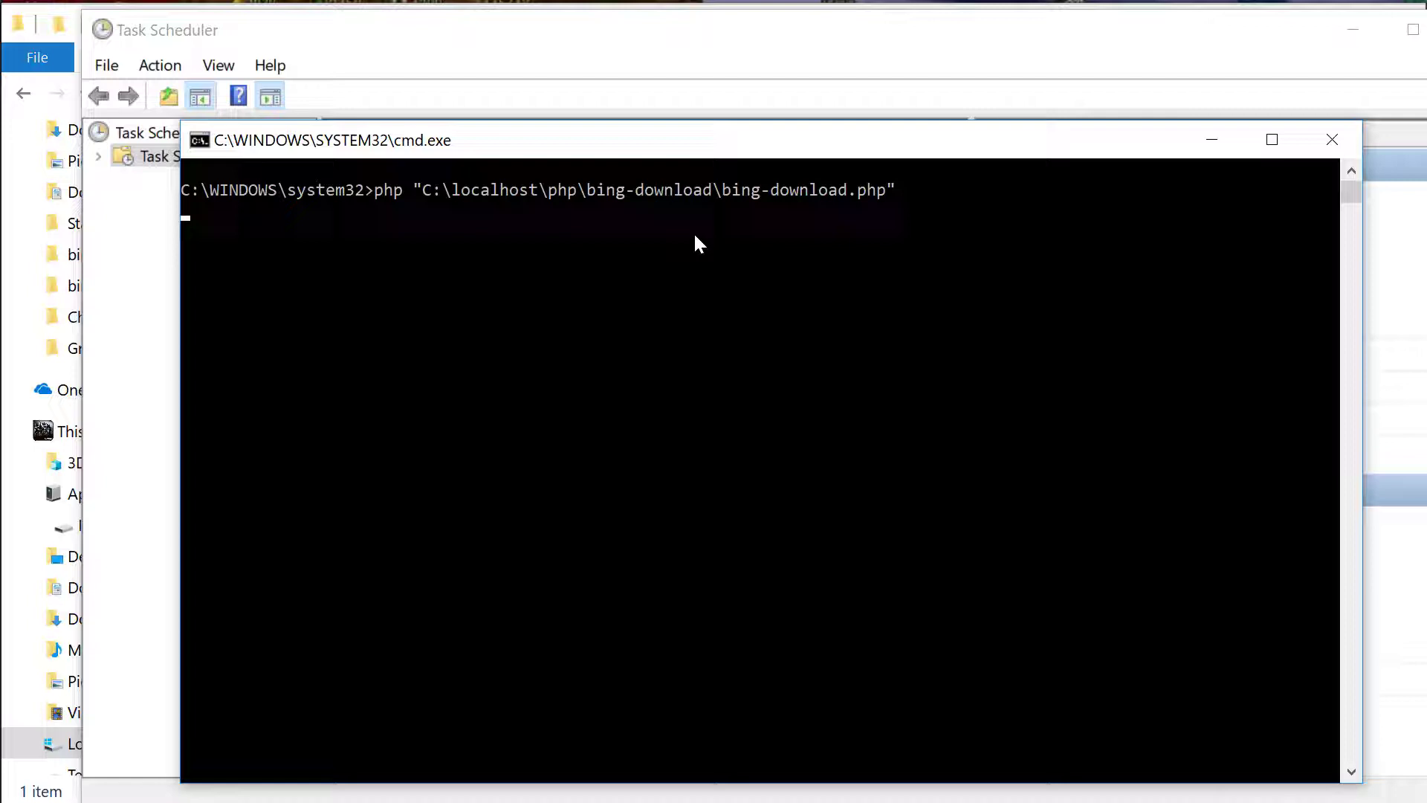
{"action": "mouse_move", "coordinate": [33, 85]}
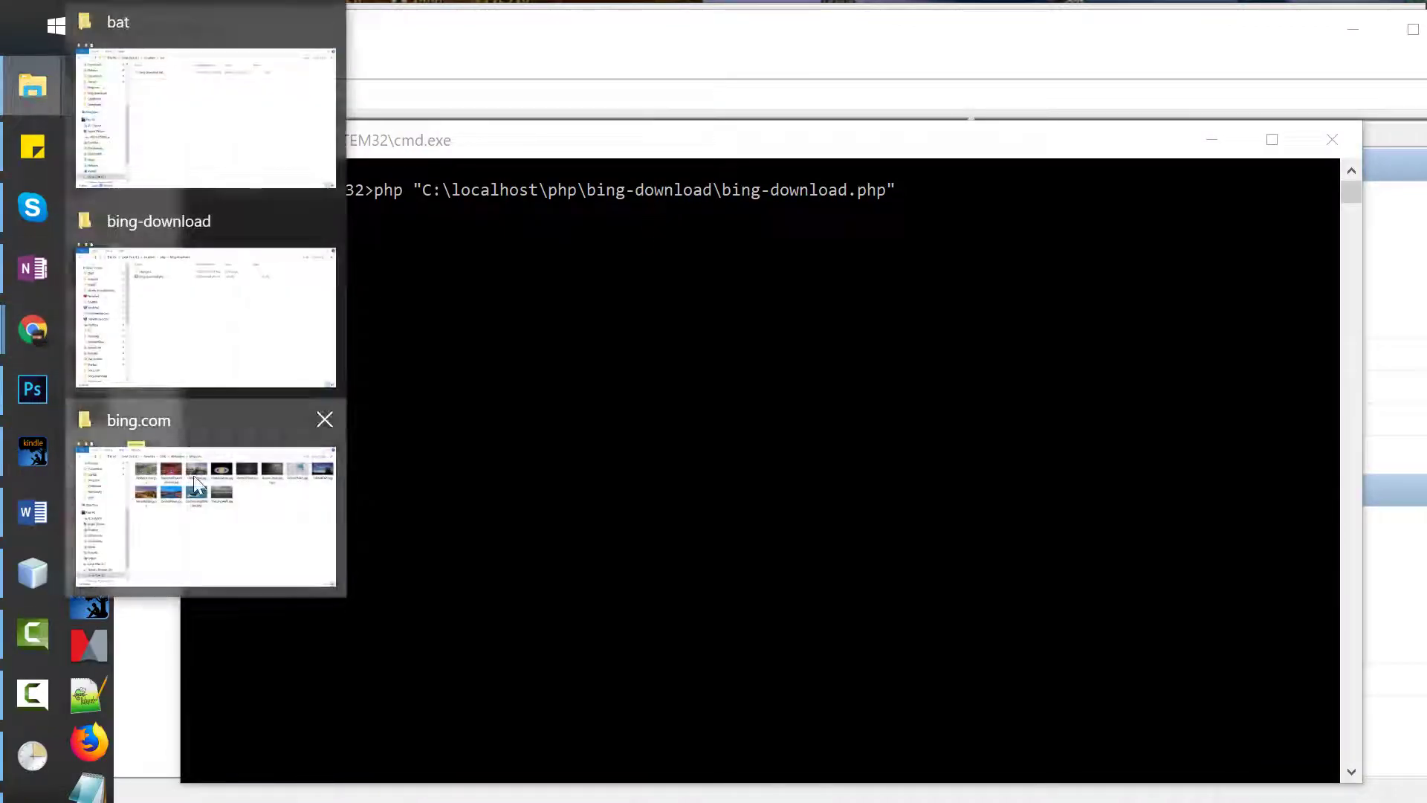
View the new SchoolGirls.jpg wallpaper from the bing.com folder in Photos, then close it.
{"action": "left_click", "coordinate": [201, 491]}
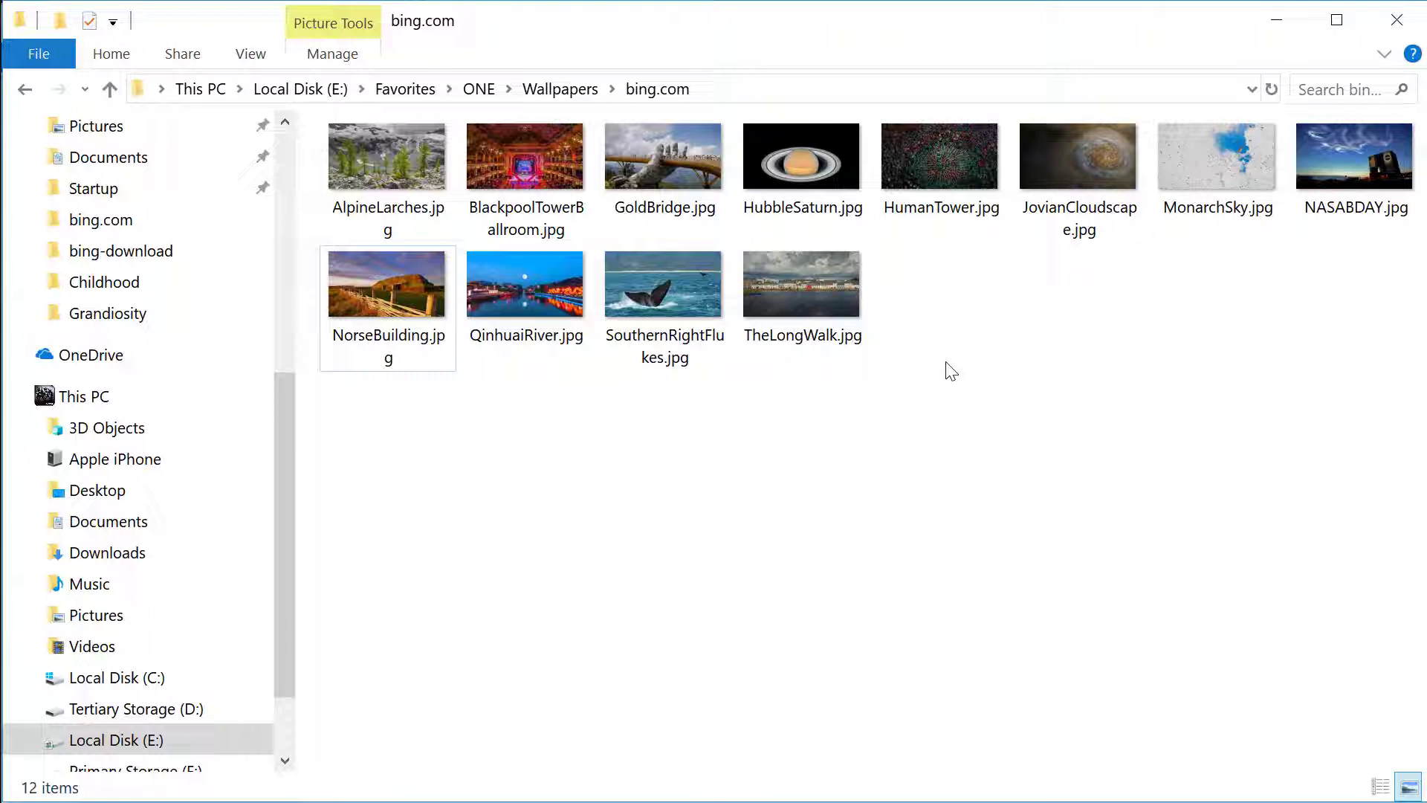
{"action": "left_click", "coordinate": [655, 268]}
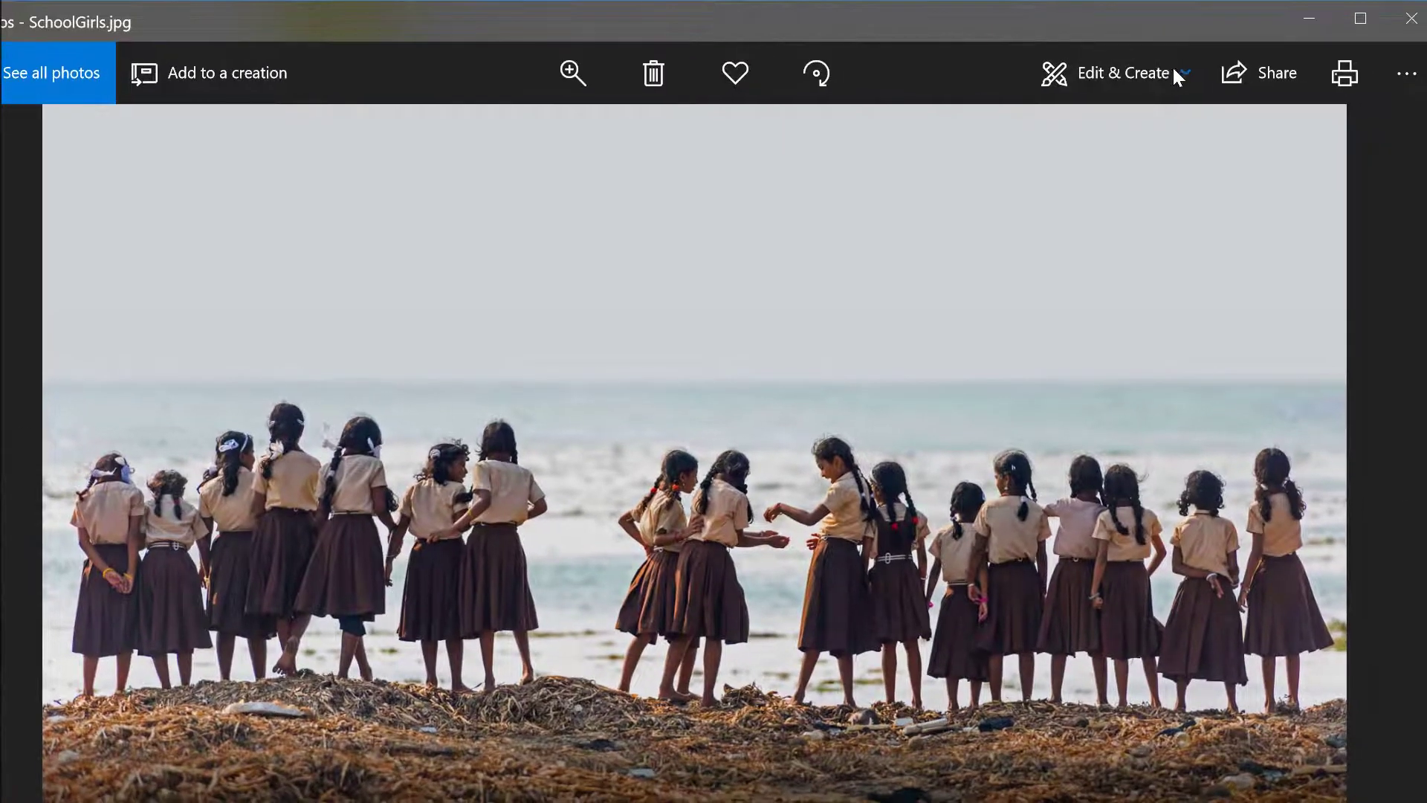
{"action": "left_click", "coordinate": [1410, 18]}
{"action": "mouse_move", "coordinate": [31, 329]}
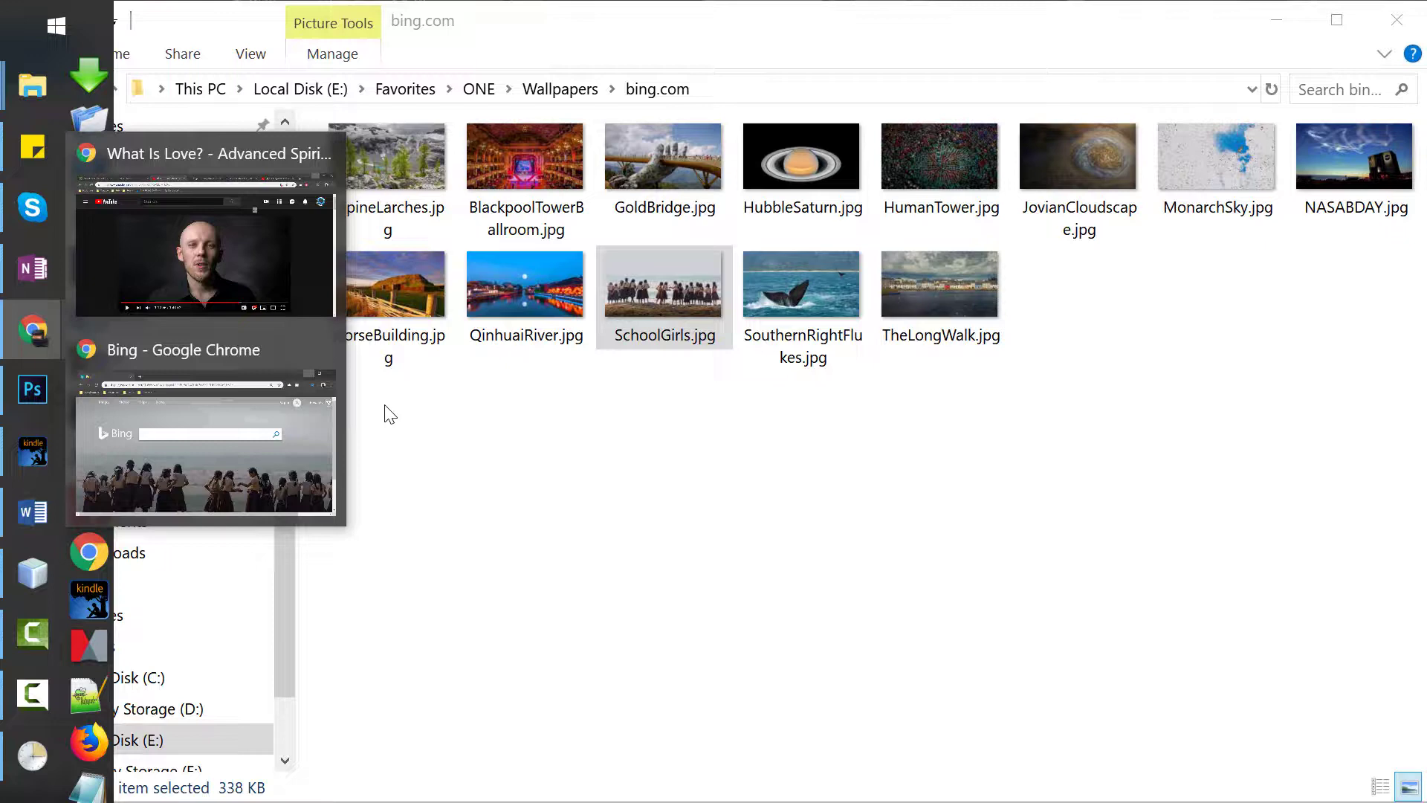
Compare the wallpaper with Bing's current homepage image in Chrome, then close Chrome.
{"action": "left_click", "coordinate": [223, 436]}
{"action": "left_click_drag", "start_coordinate": [1208, 526], "coordinate": [557, 13]}
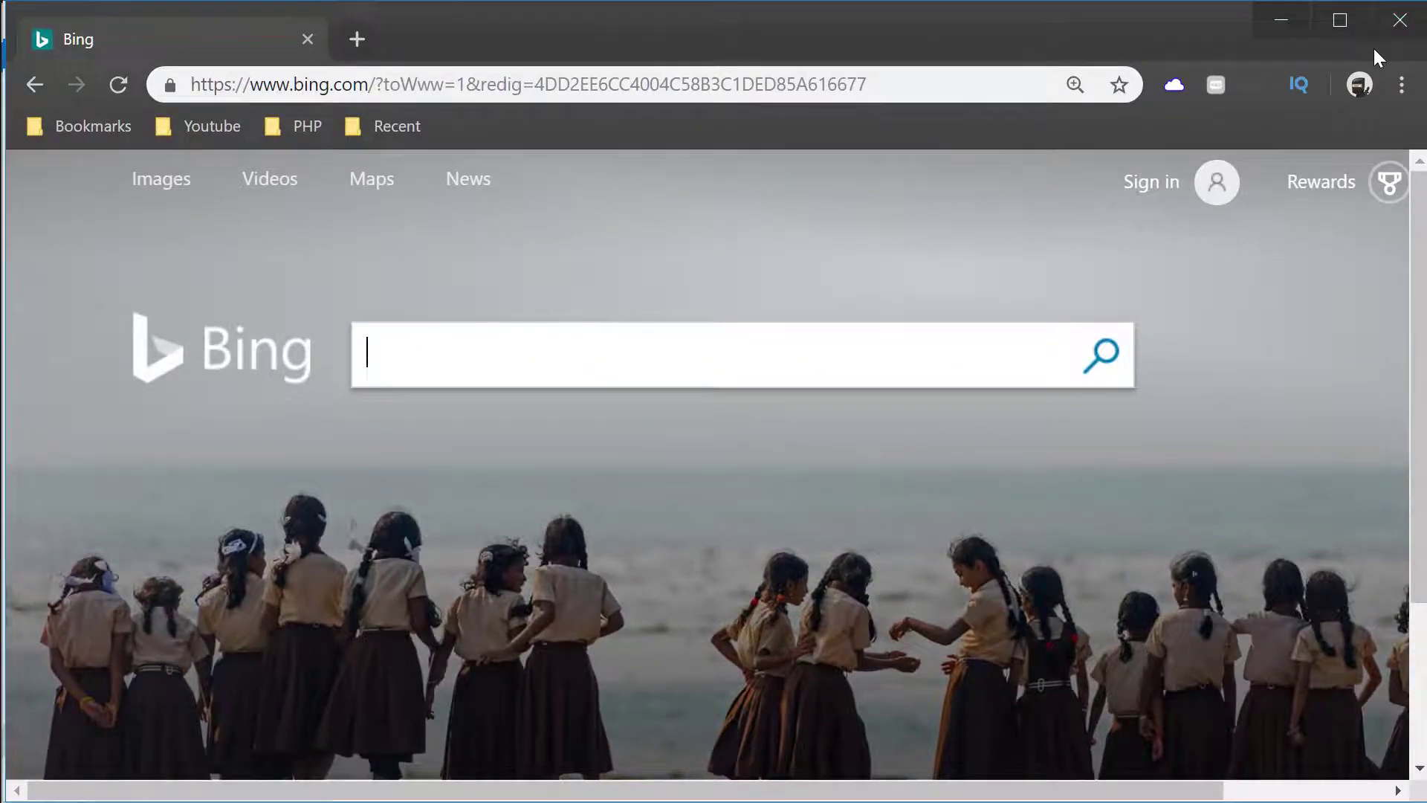
{"action": "left_click", "coordinate": [1399, 19]}
Change the Bing Wallpaper Download daily trigger's start time from 4:48 PM to 10:00:00 AM.
{"action": "left_click", "coordinate": [1265, 20]}
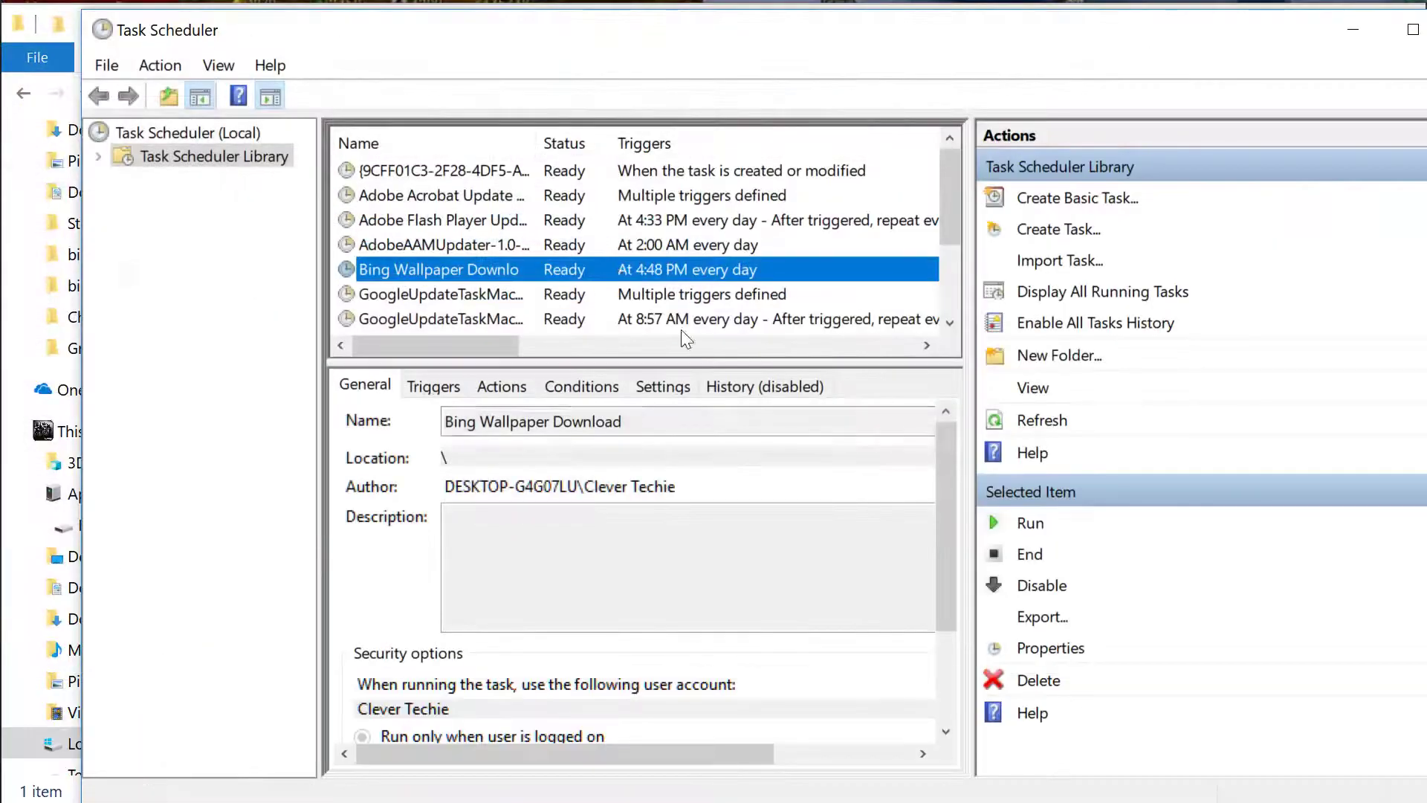
{"action": "right_click", "coordinate": [531, 275]}
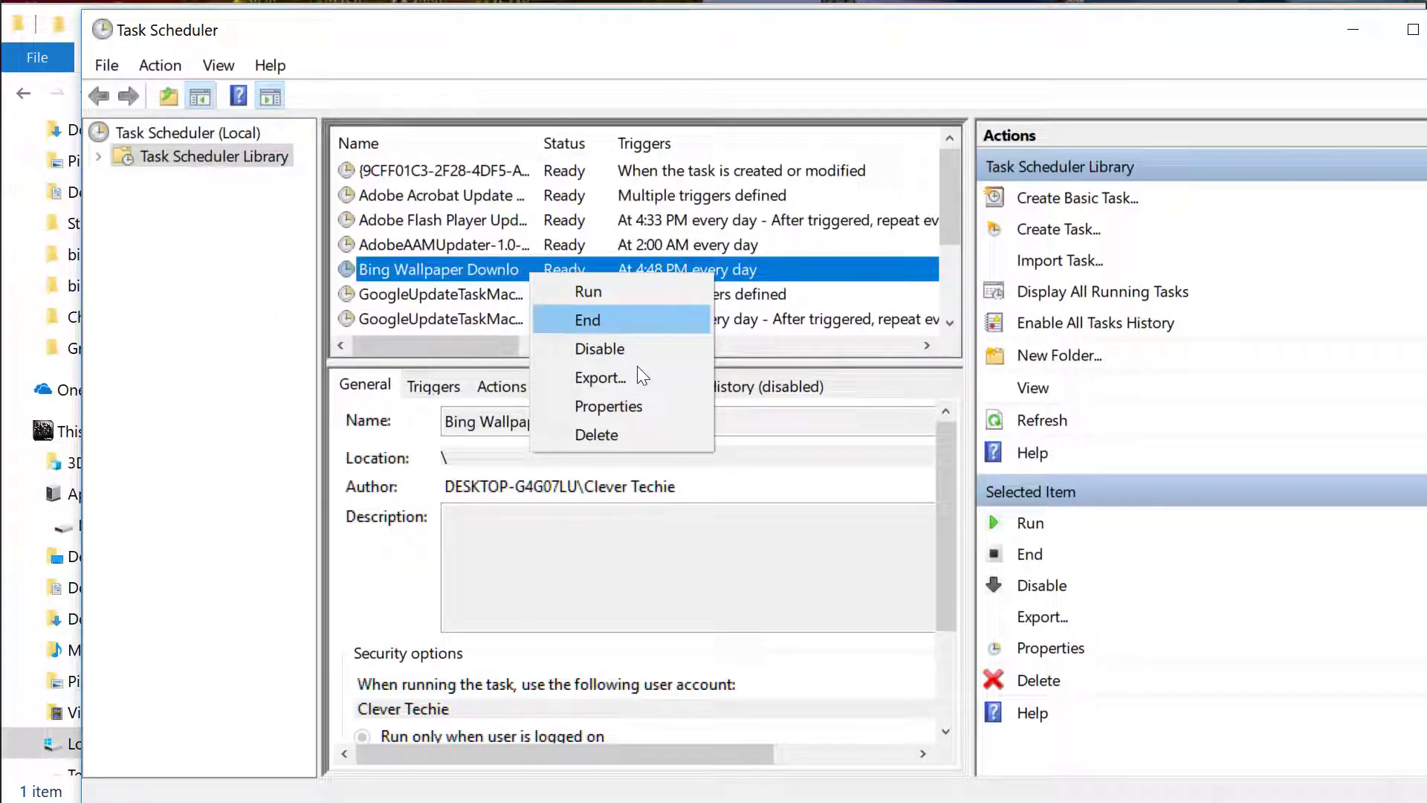
{"action": "left_click", "coordinate": [644, 408]}
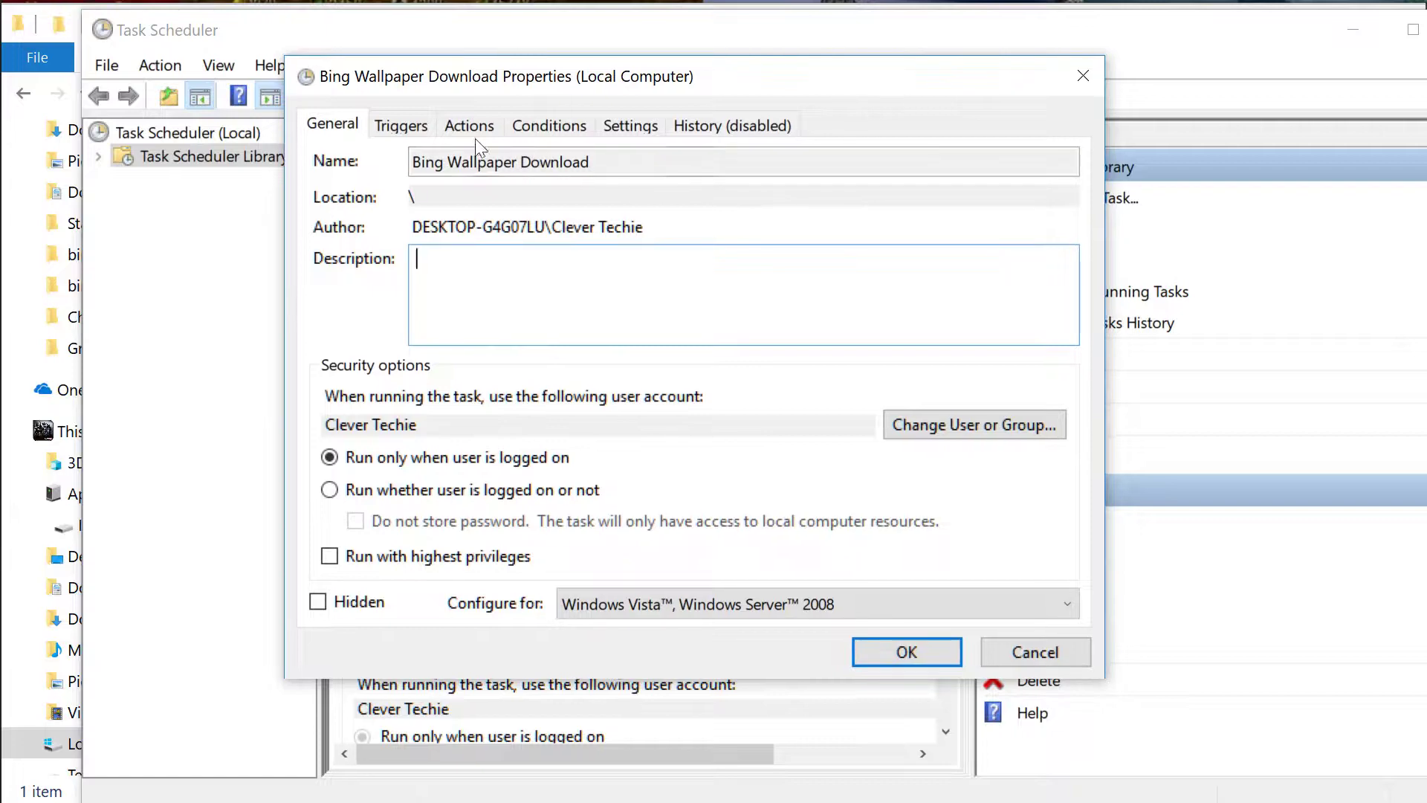
{"action": "left_click", "coordinate": [408, 128]}
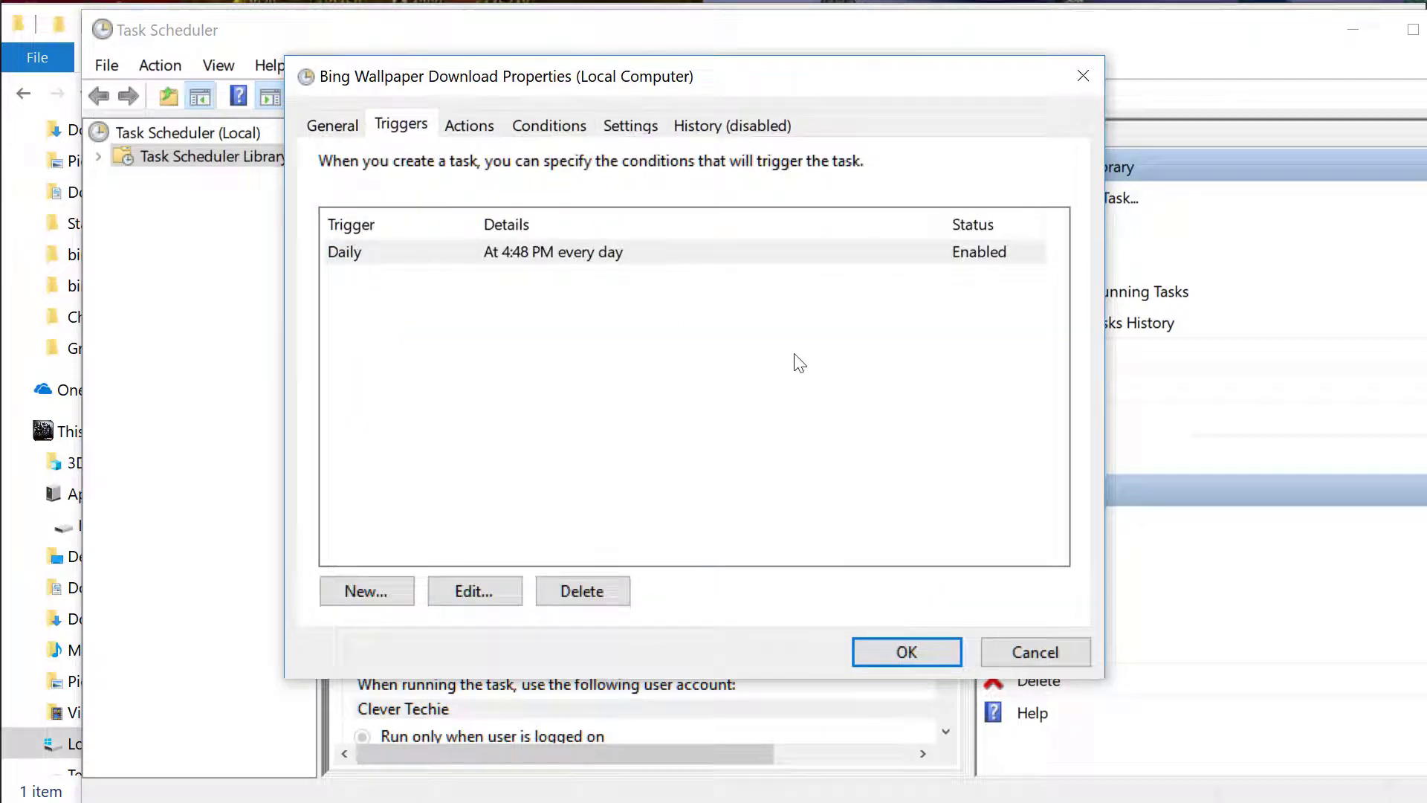
{"action": "left_click", "coordinate": [585, 252]}
{"action": "left_click", "coordinate": [500, 588]}
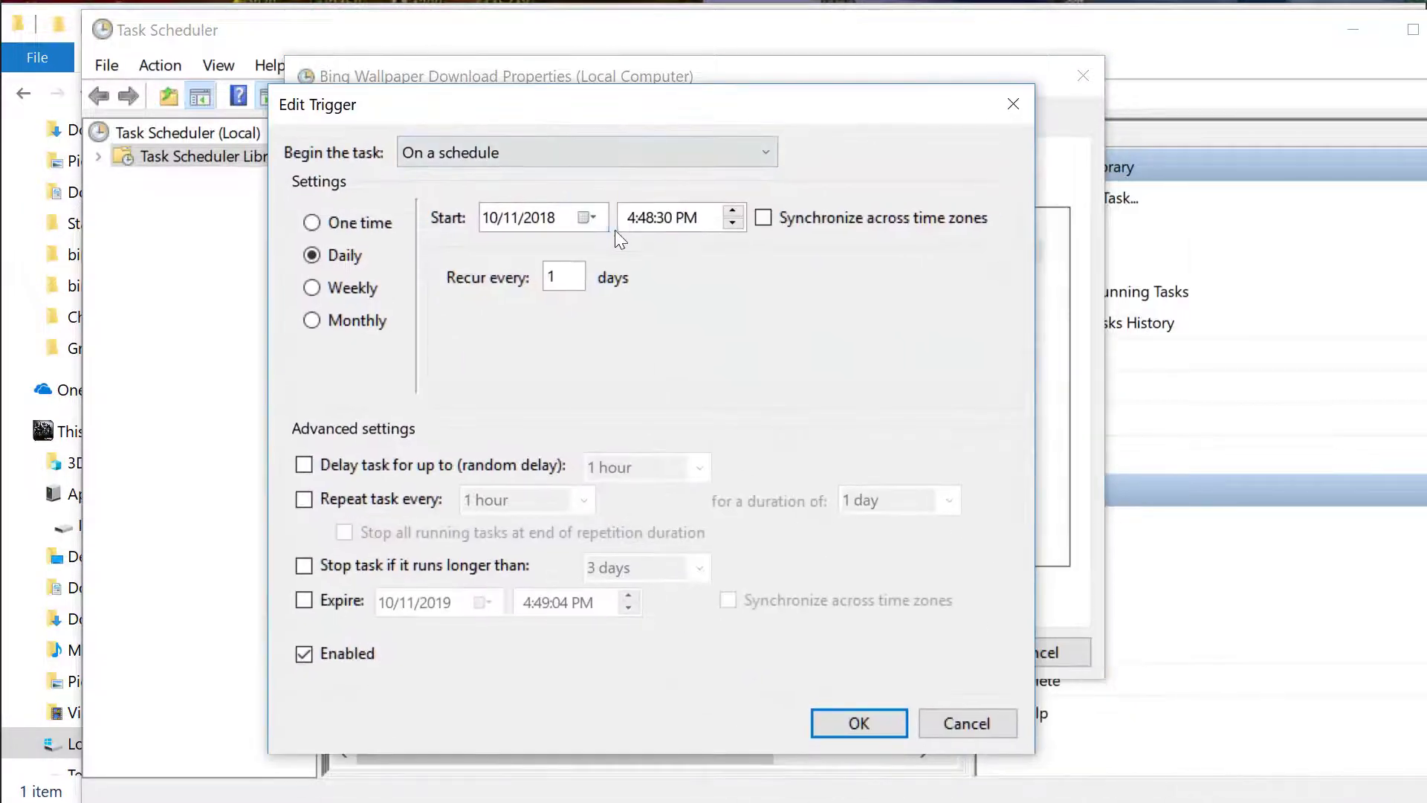
{"action": "left_click", "coordinate": [641, 217]}
{"action": "left_click", "coordinate": [631, 214]}
{"action": "type", "text": "10:"}
{"action": "type", "text": "00"}
{"action": "left_click", "coordinate": [732, 211]}
{"action": "left_click", "coordinate": [855, 728]}
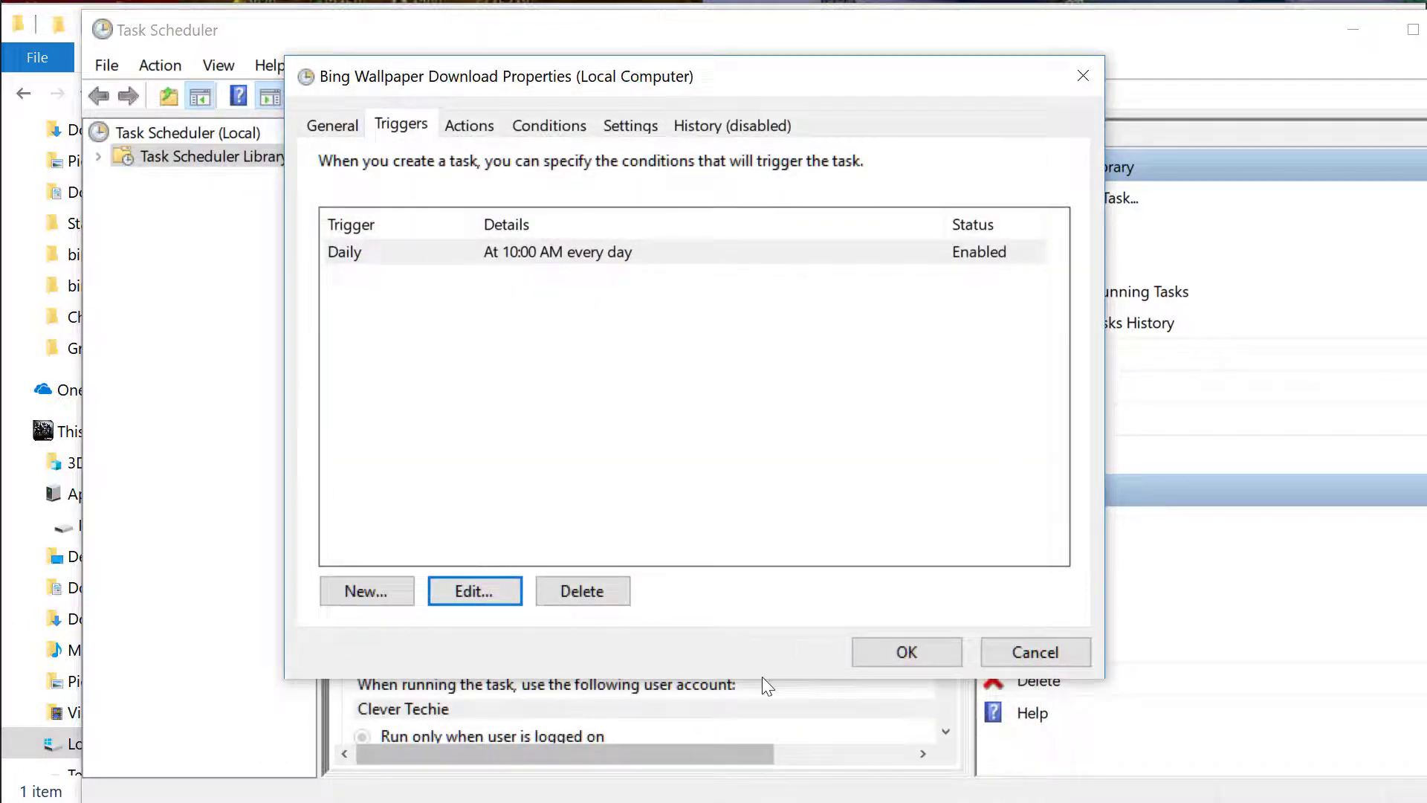
Save the task's Properties with the 10:00 AM trigger and close Task Scheduler.
{"action": "left_click", "coordinate": [869, 656]}
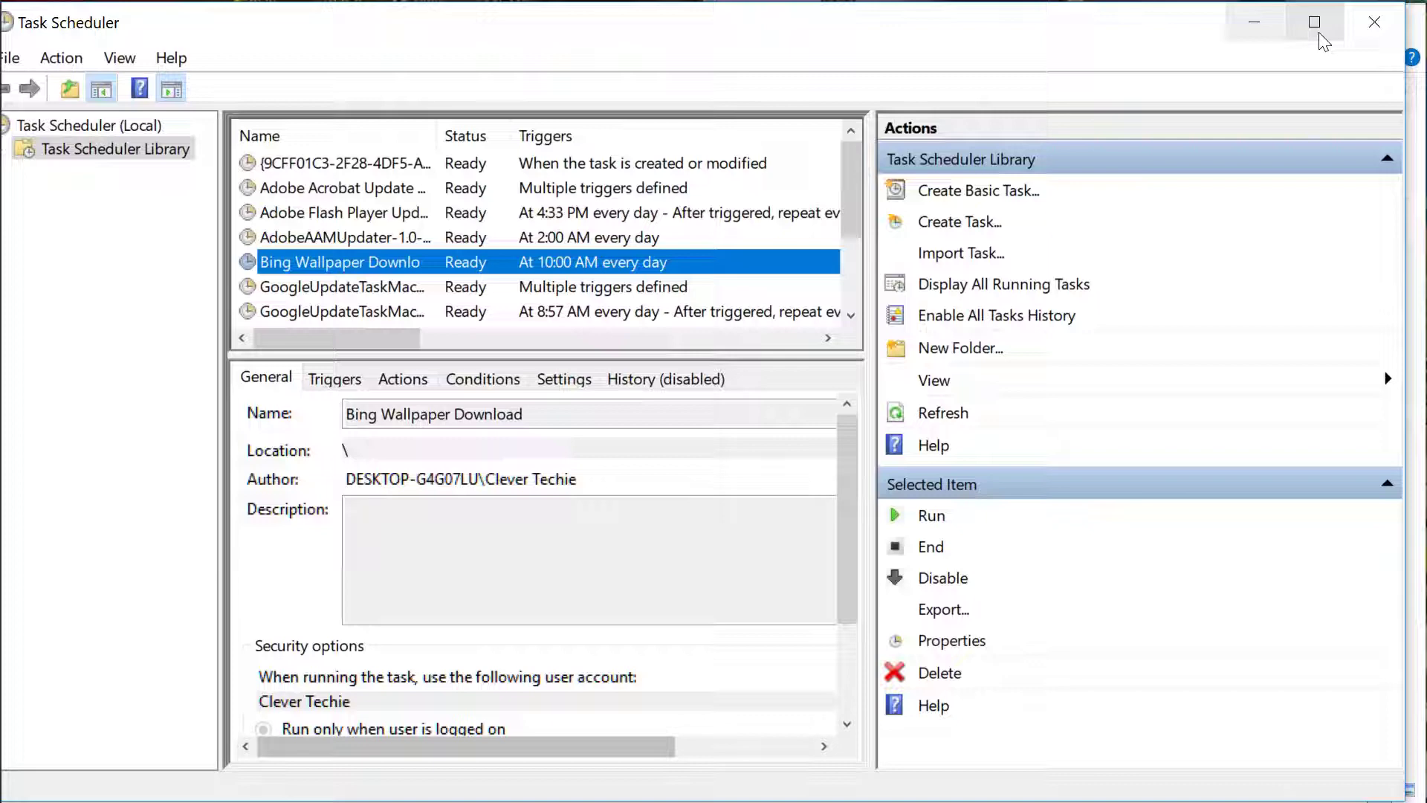
{"action": "left_click", "coordinate": [1360, 43]}
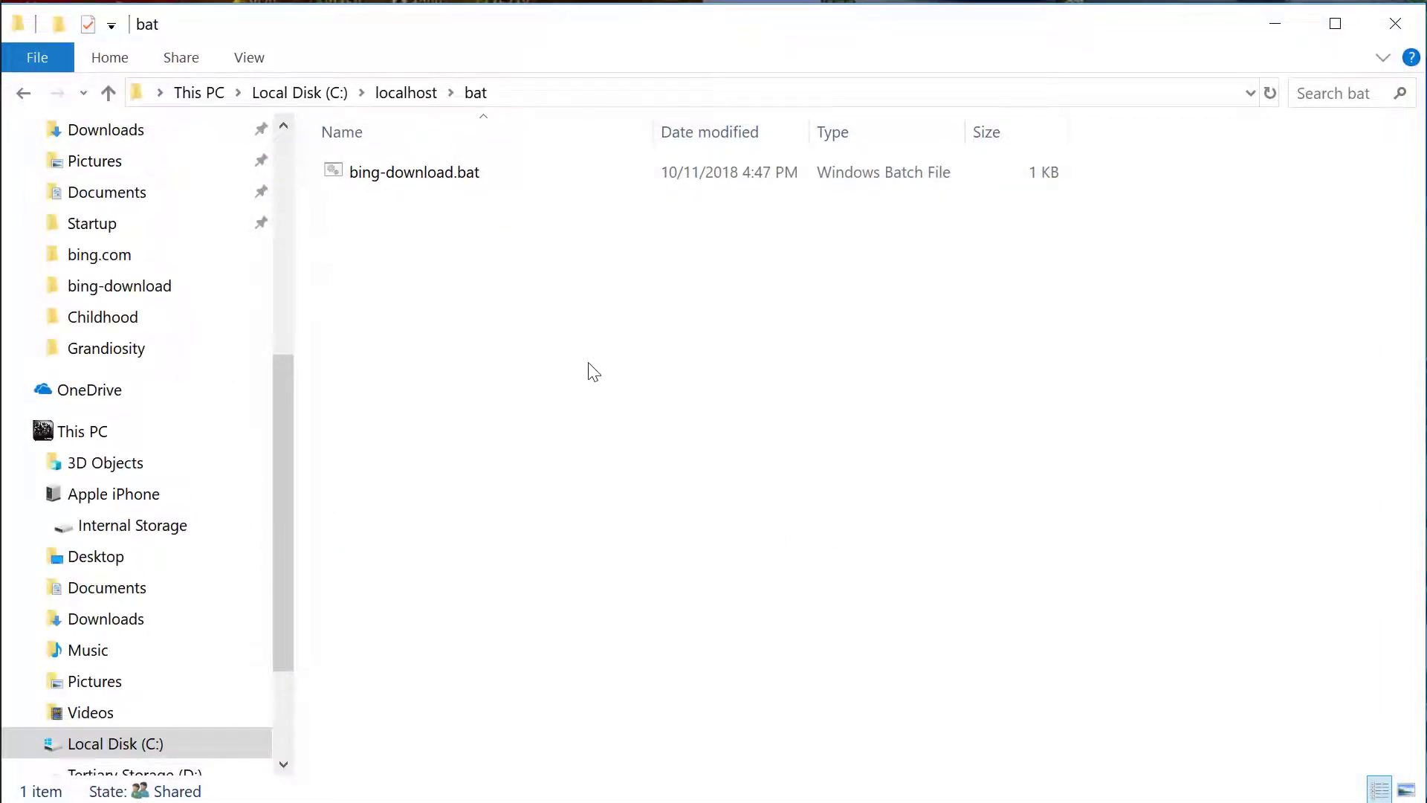